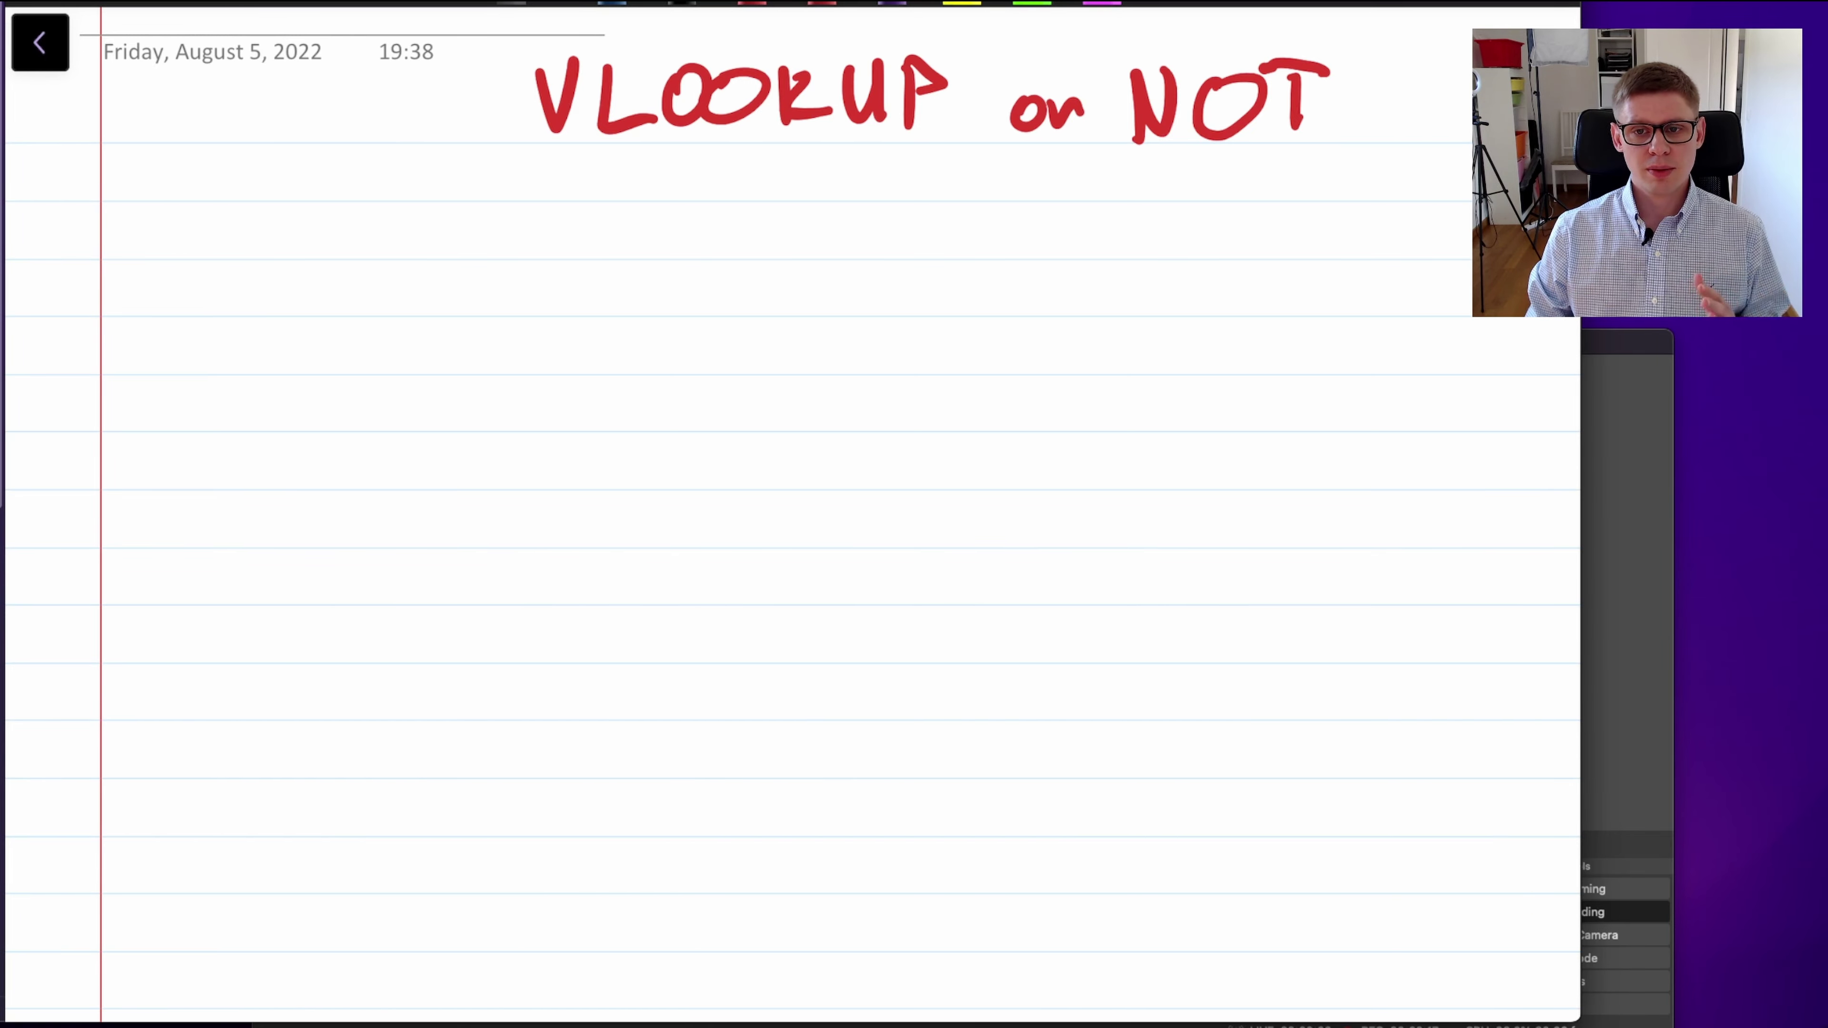
Handwrite the circled A section marker with the heading WHAT beside it
{"action": "left_click_drag", "start_coordinate": [257, 193], "coordinate": [253, 194]}
{"action": "left_click_drag", "start_coordinate": [236, 254], "coordinate": [260, 252]}
{"action": "left_click_drag", "start_coordinate": [356, 208], "coordinate": [399, 204]}
{"action": "left_click_drag", "start_coordinate": [403, 205], "coordinate": [432, 249]}
{"action": "left_click_drag", "start_coordinate": [436, 252], "coordinate": [466, 250]}
{"action": "left_click_drag", "start_coordinate": [471, 203], "coordinate": [515, 196]}
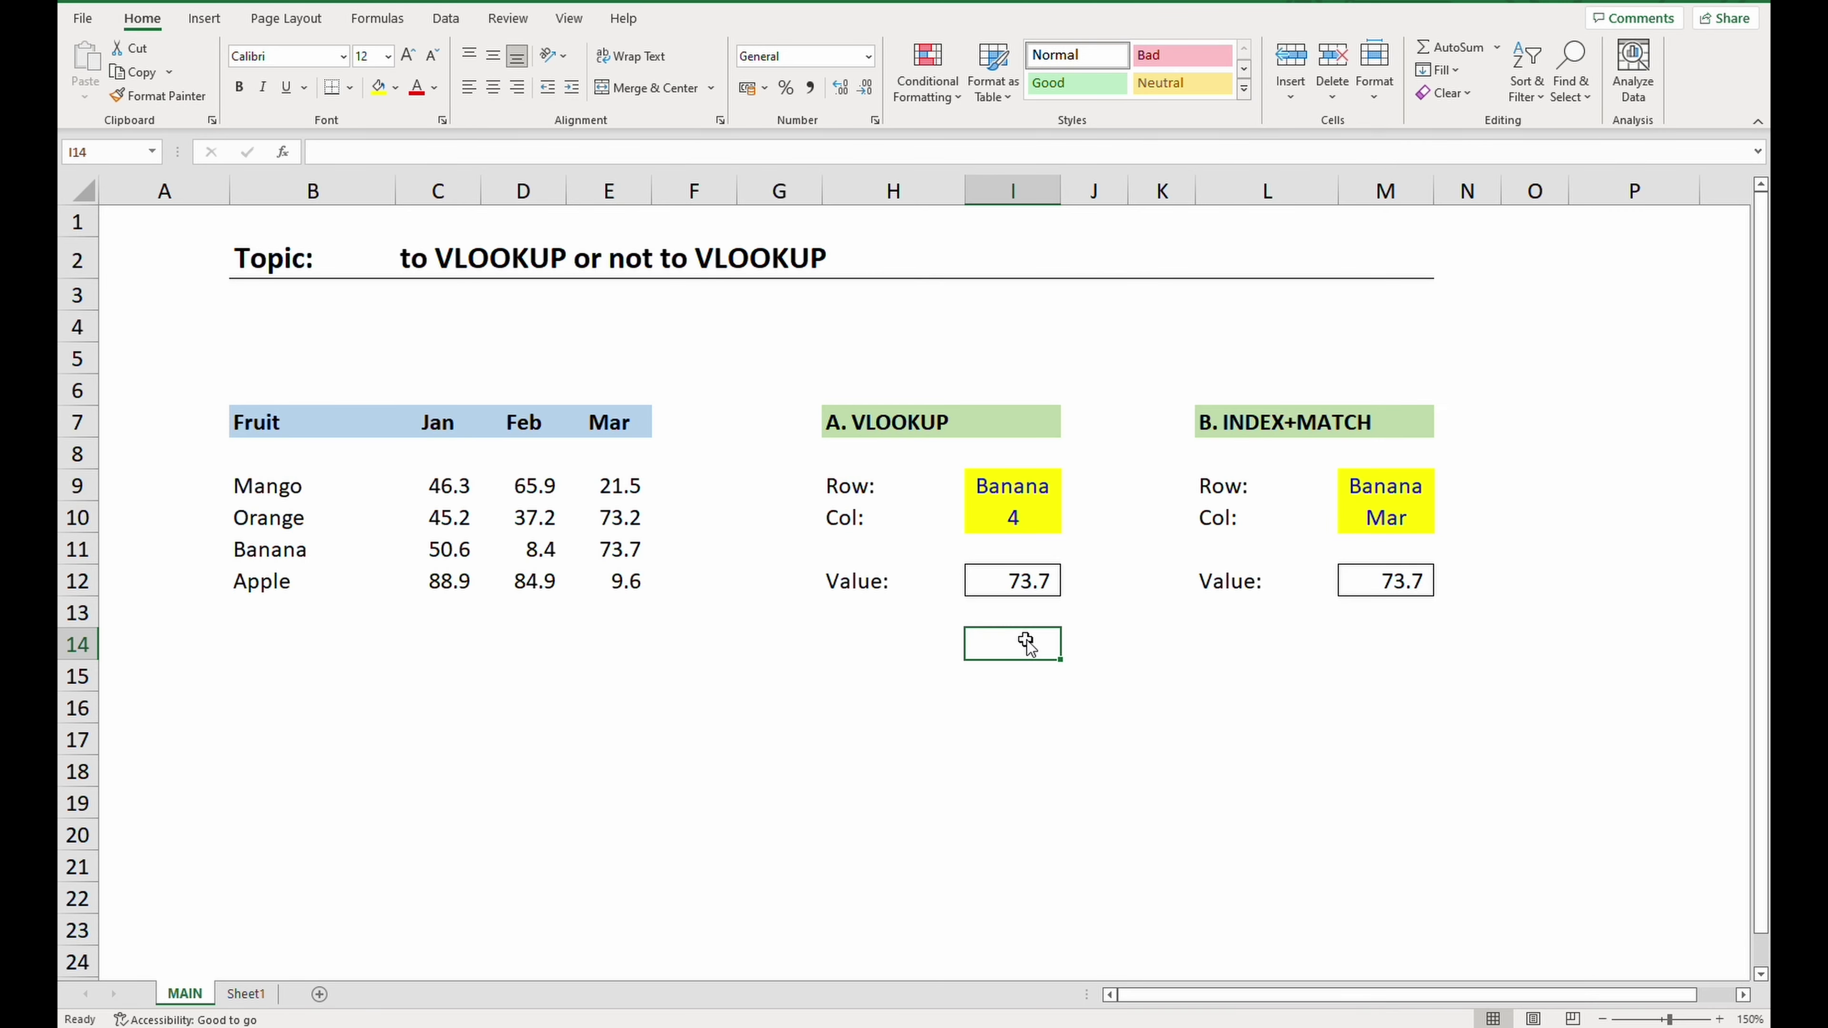
{"action": "left_click", "coordinate": [1023, 582]}
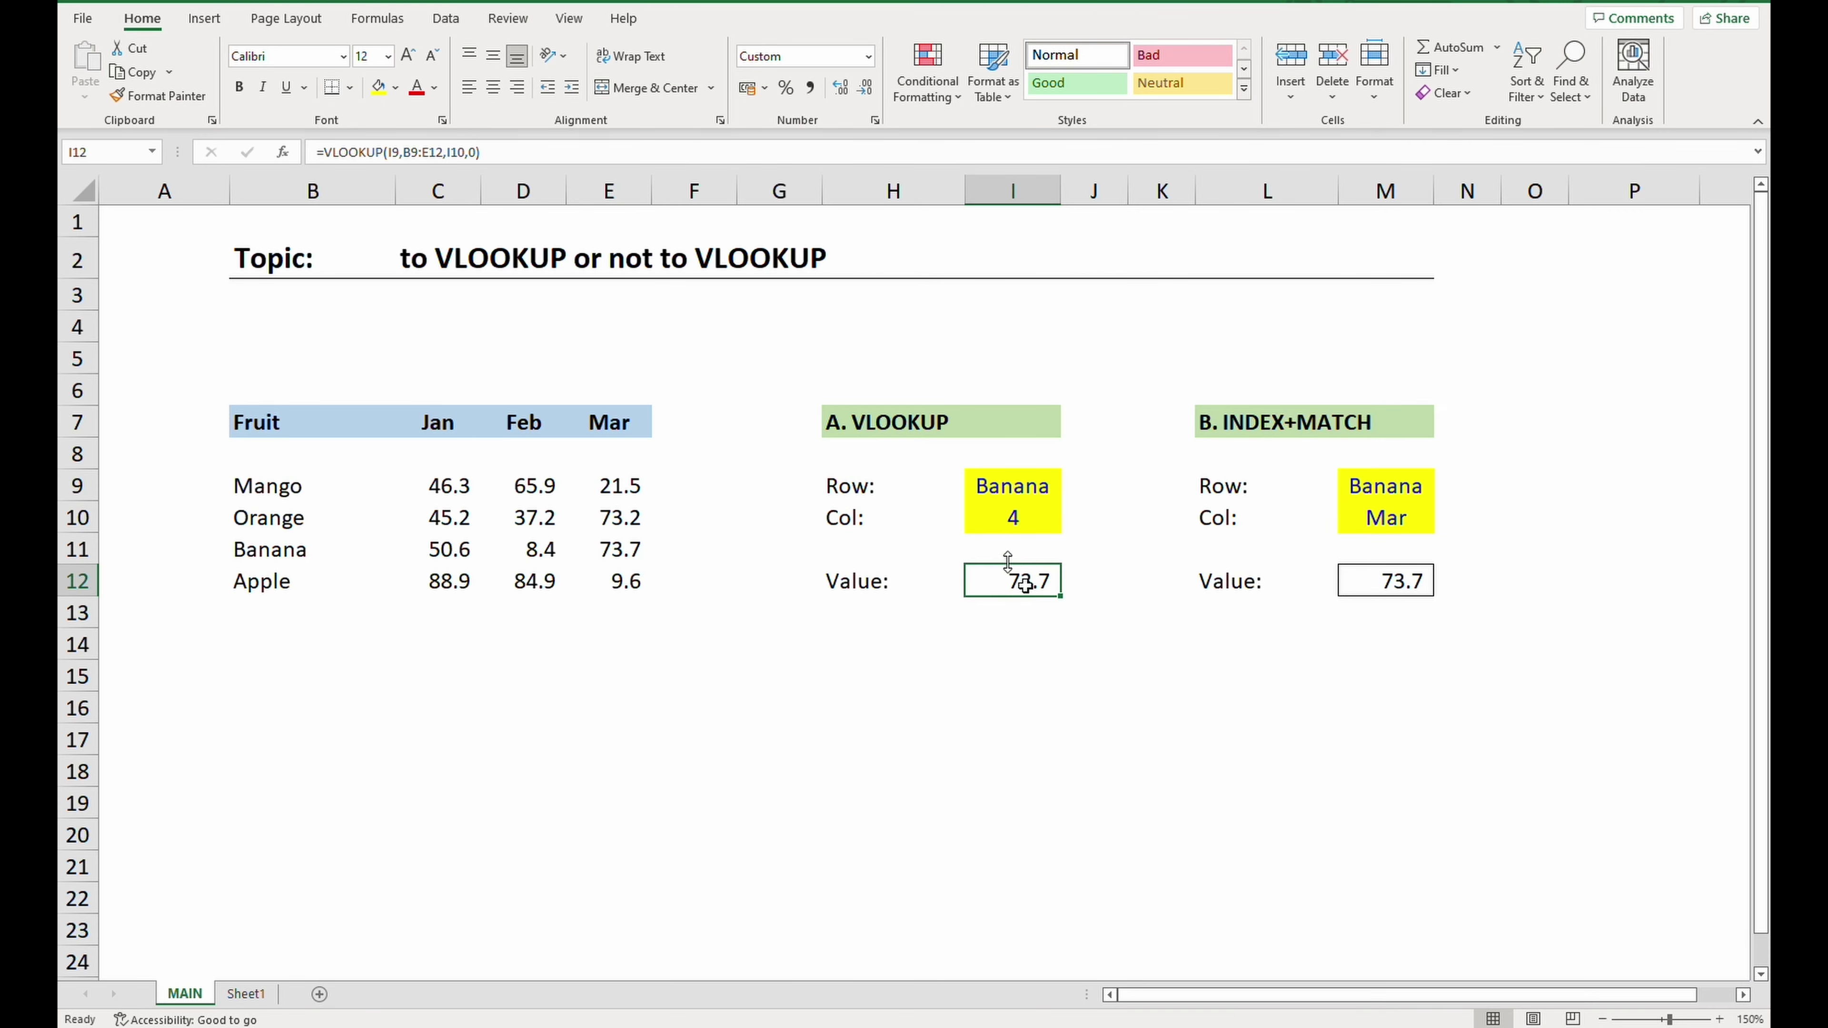
{"action": "left_click", "coordinate": [493, 150]}
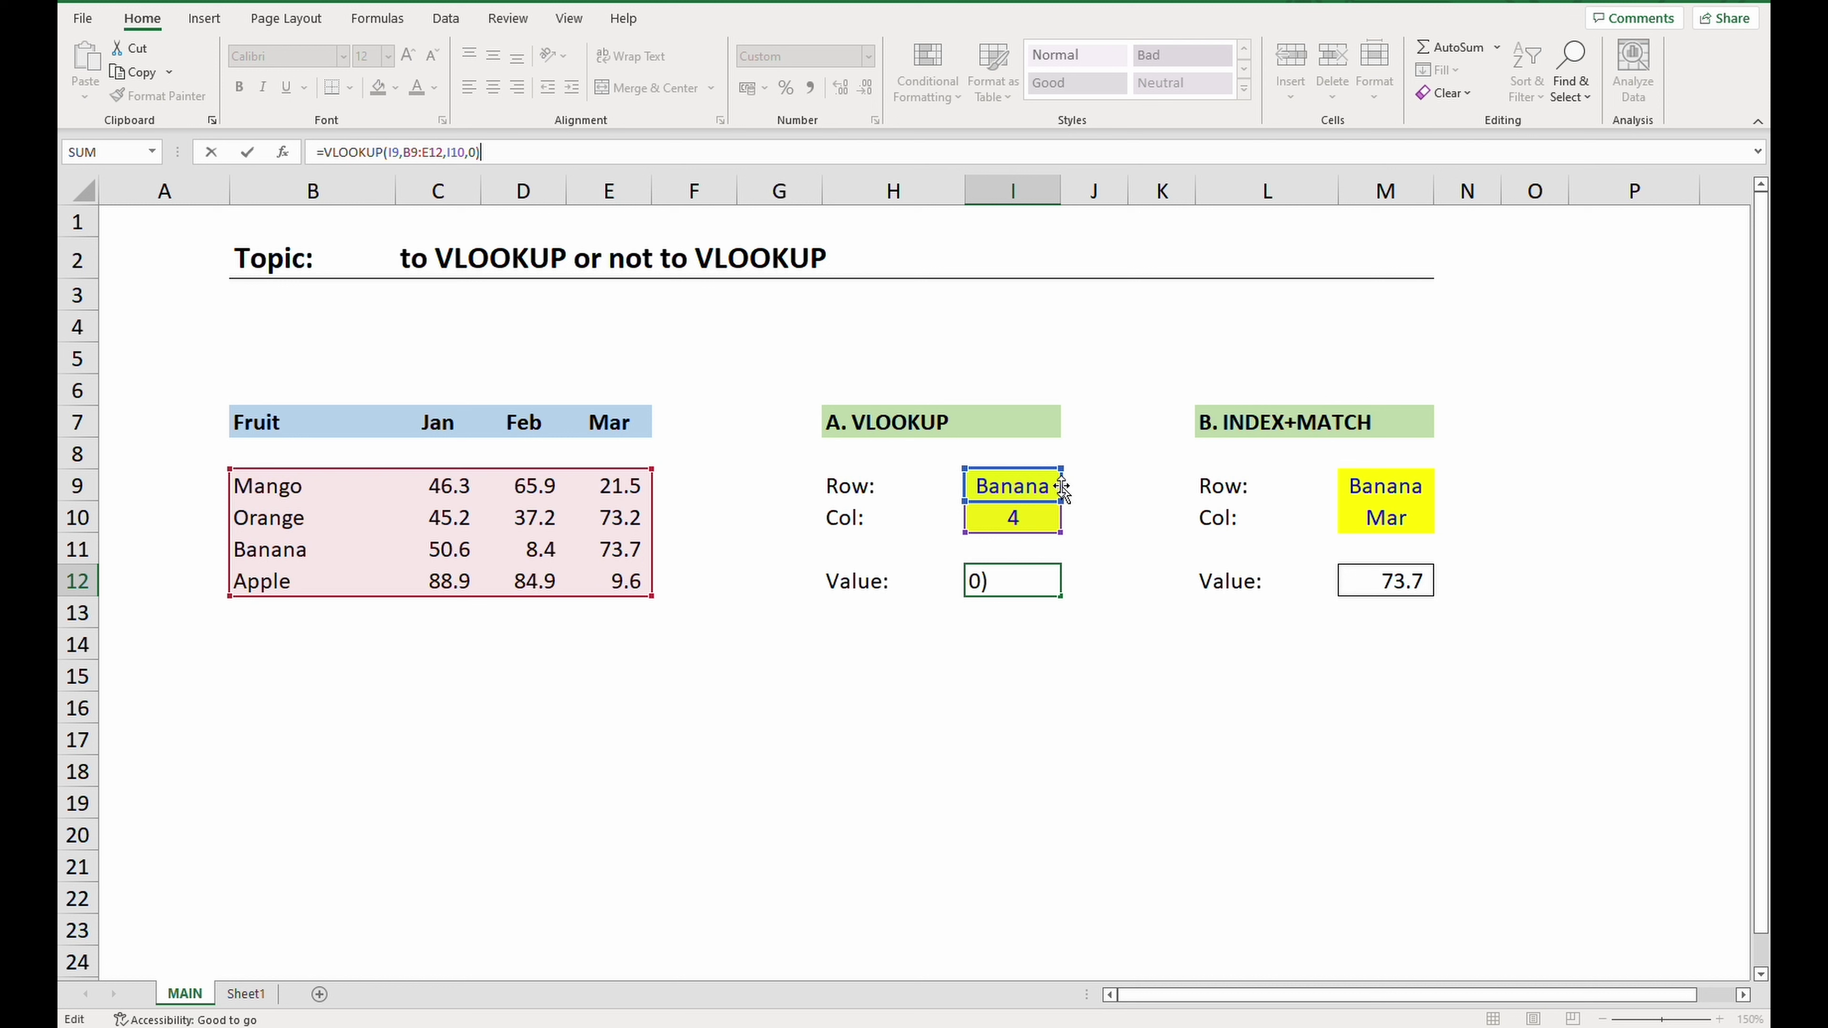
{"action": "left_click", "coordinate": [694, 153]}
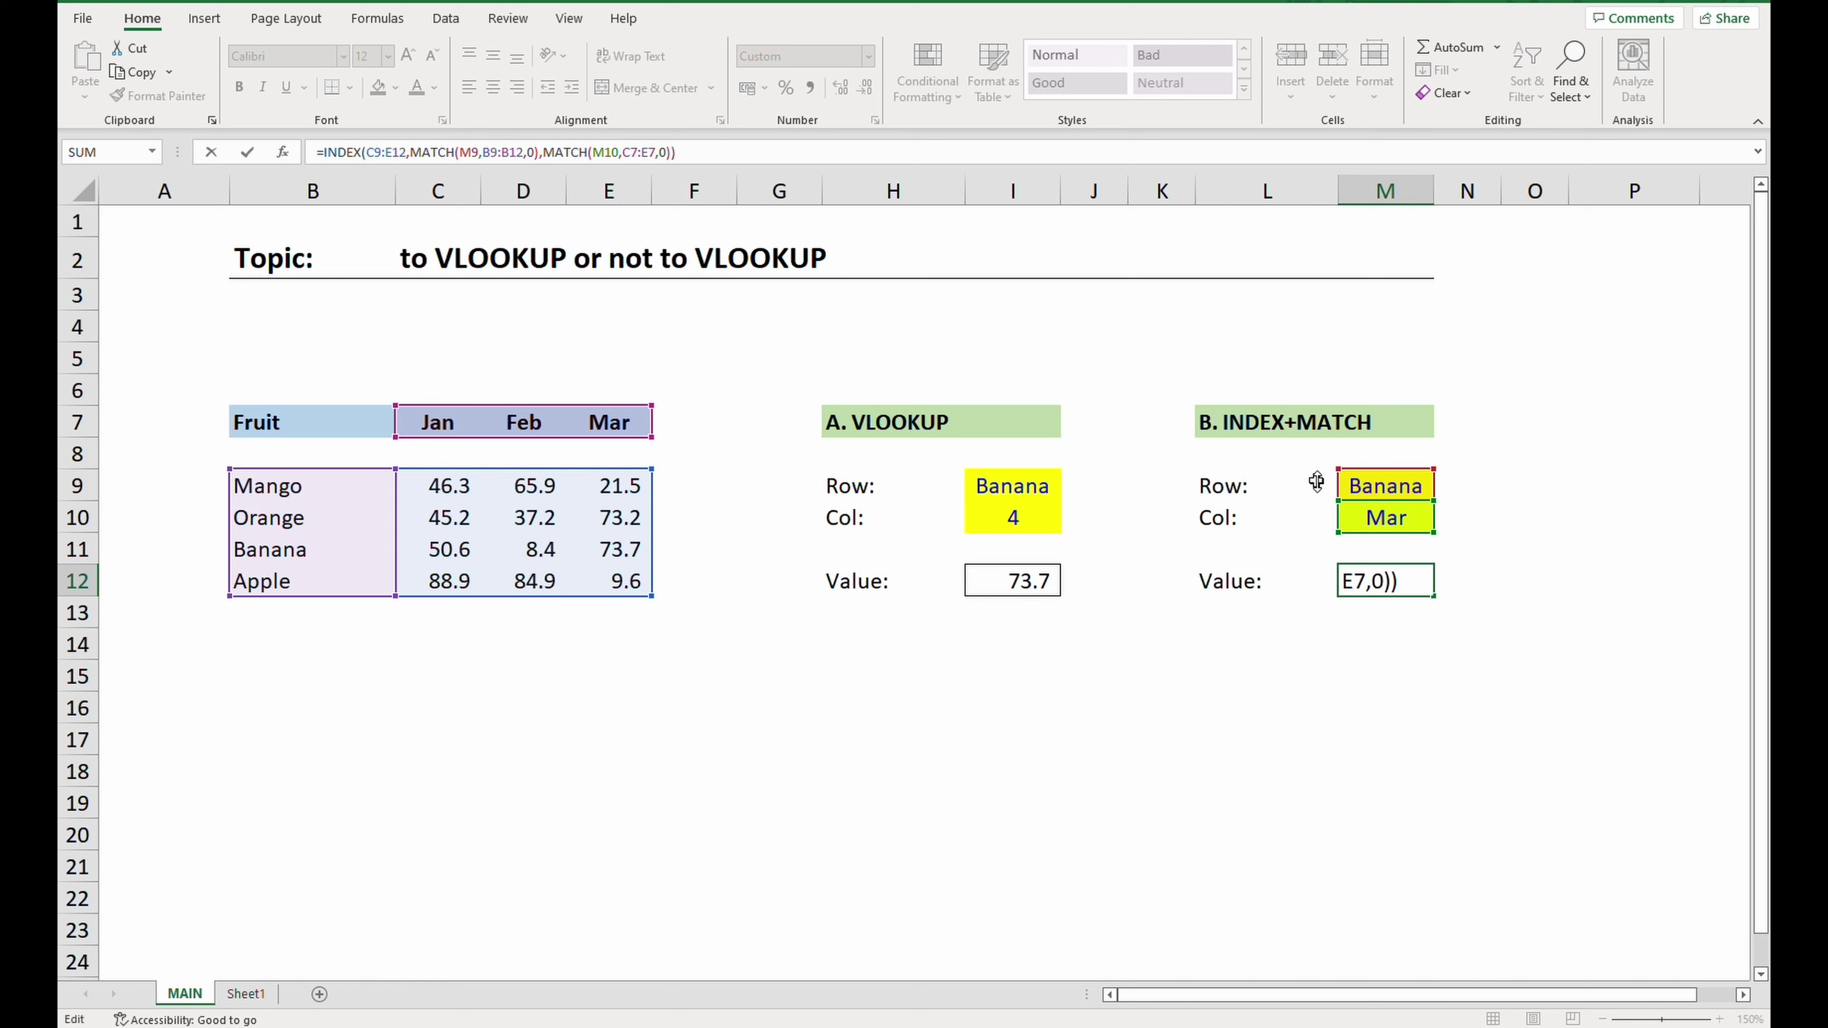
{"action": "key", "text": "ctrl+Return"}
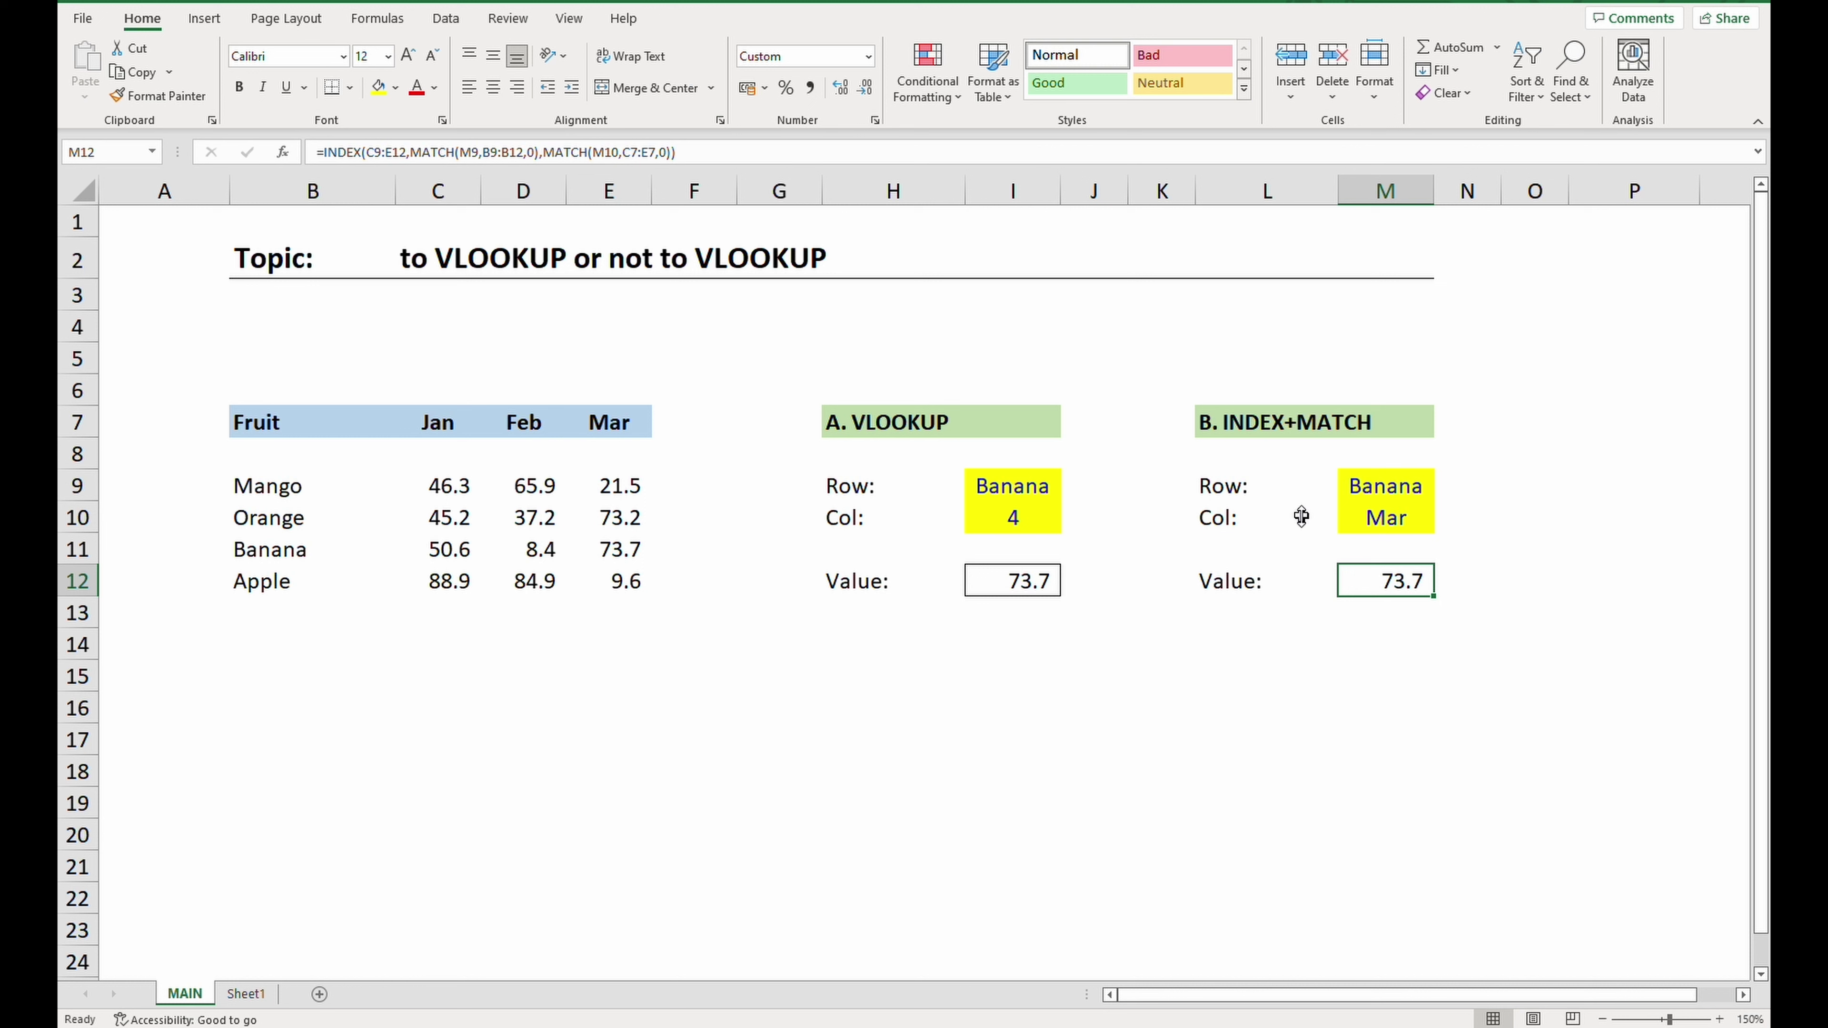
{"action": "left_click", "coordinate": [1022, 644]}
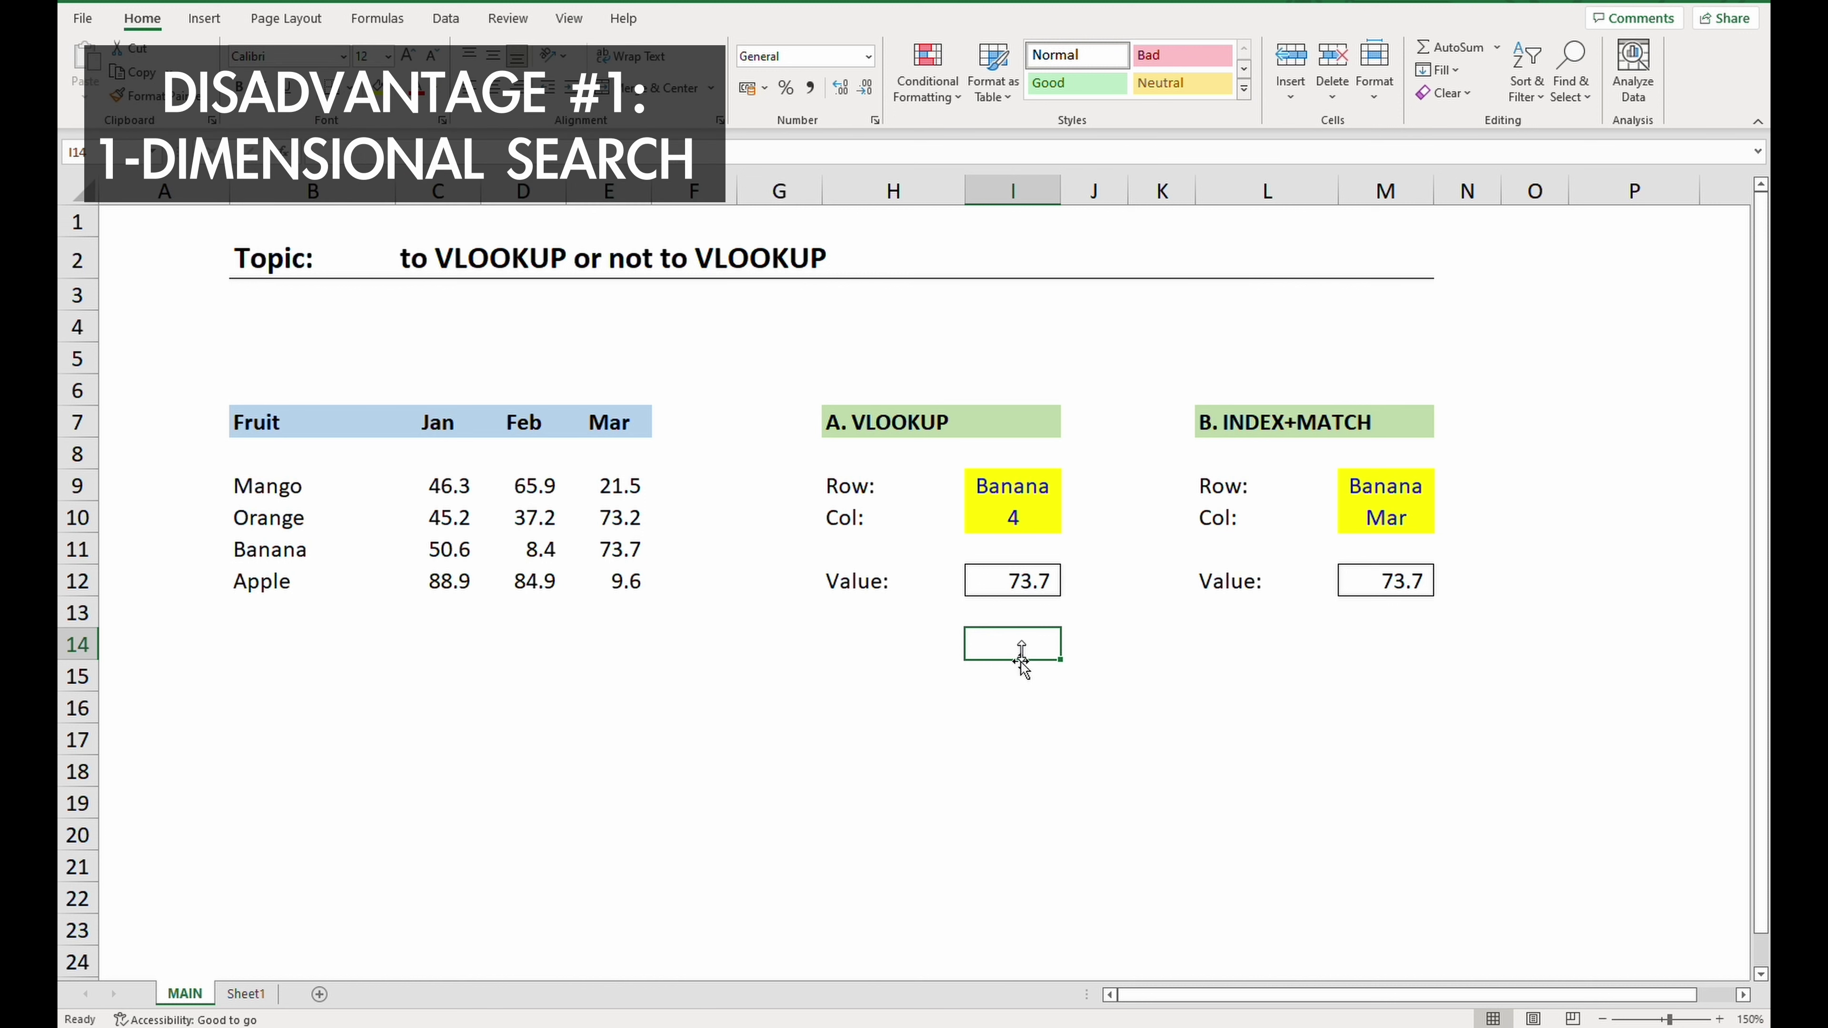
{"action": "left_click", "coordinate": [1034, 524]}
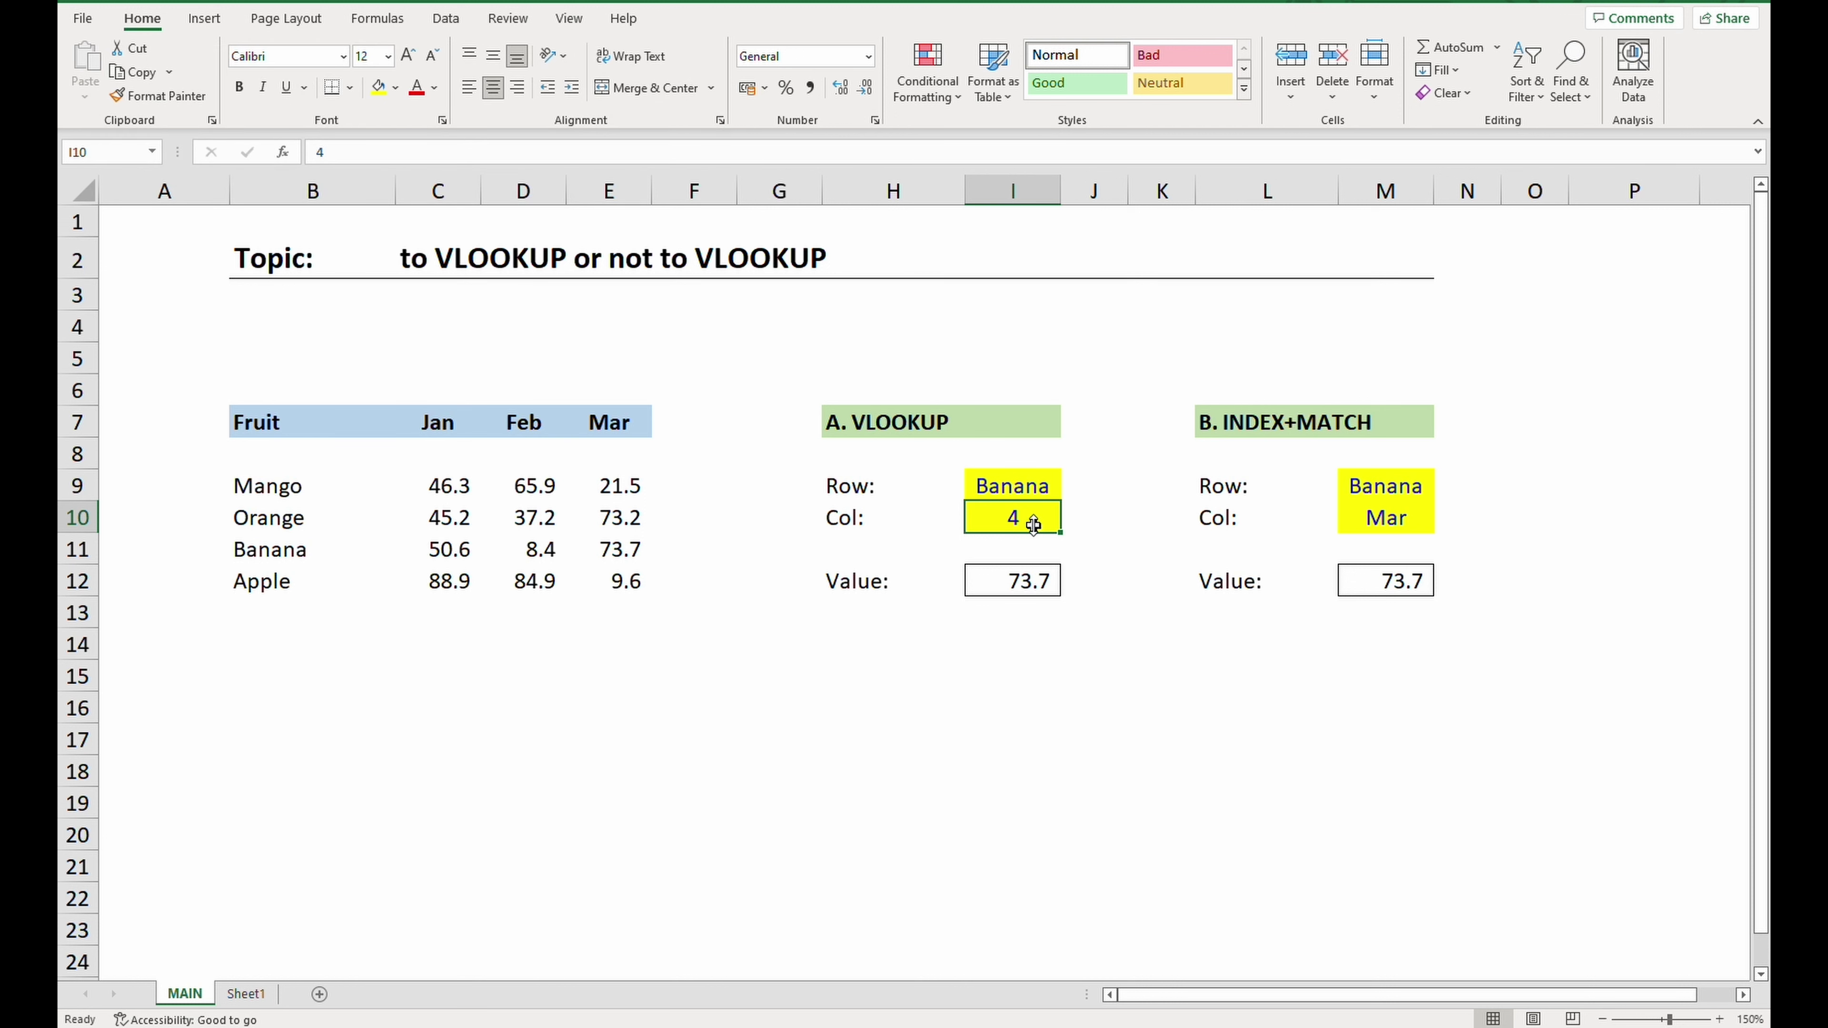
{"action": "left_click", "coordinate": [1400, 517]}
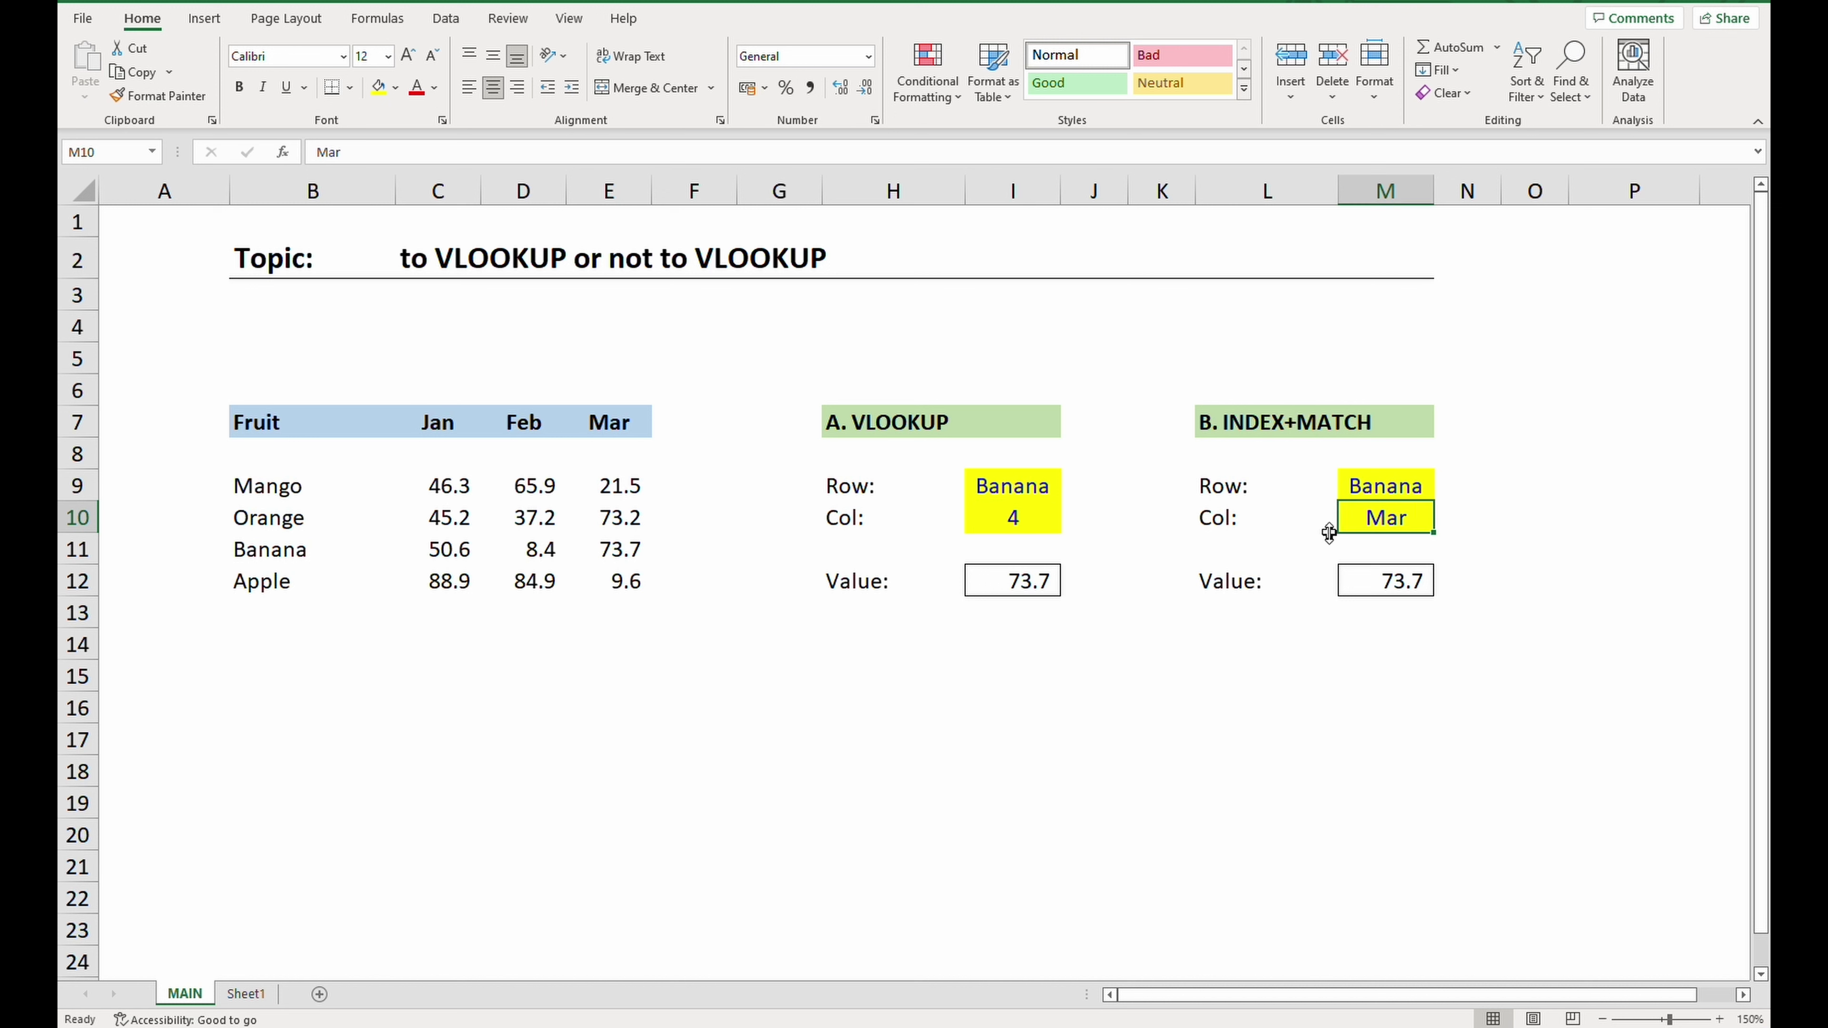
{"action": "left_click", "coordinate": [1040, 518]}
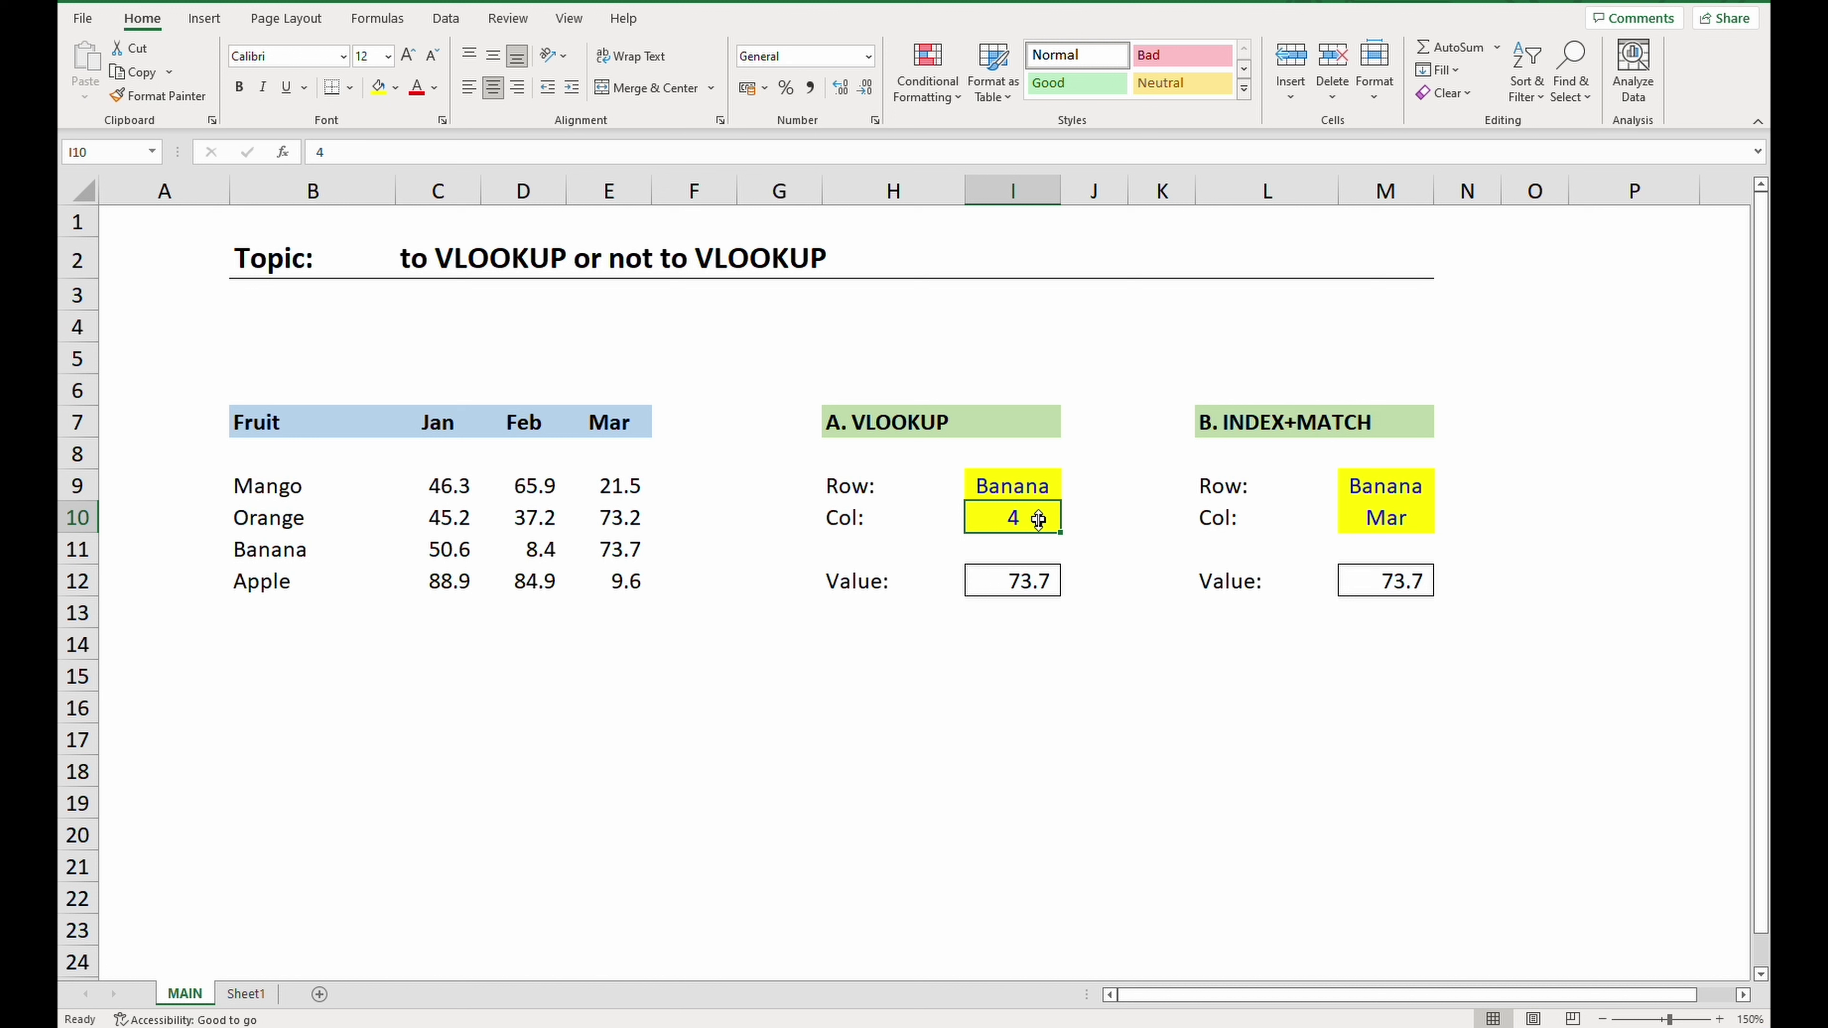
{"action": "left_click", "coordinate": [974, 654]}
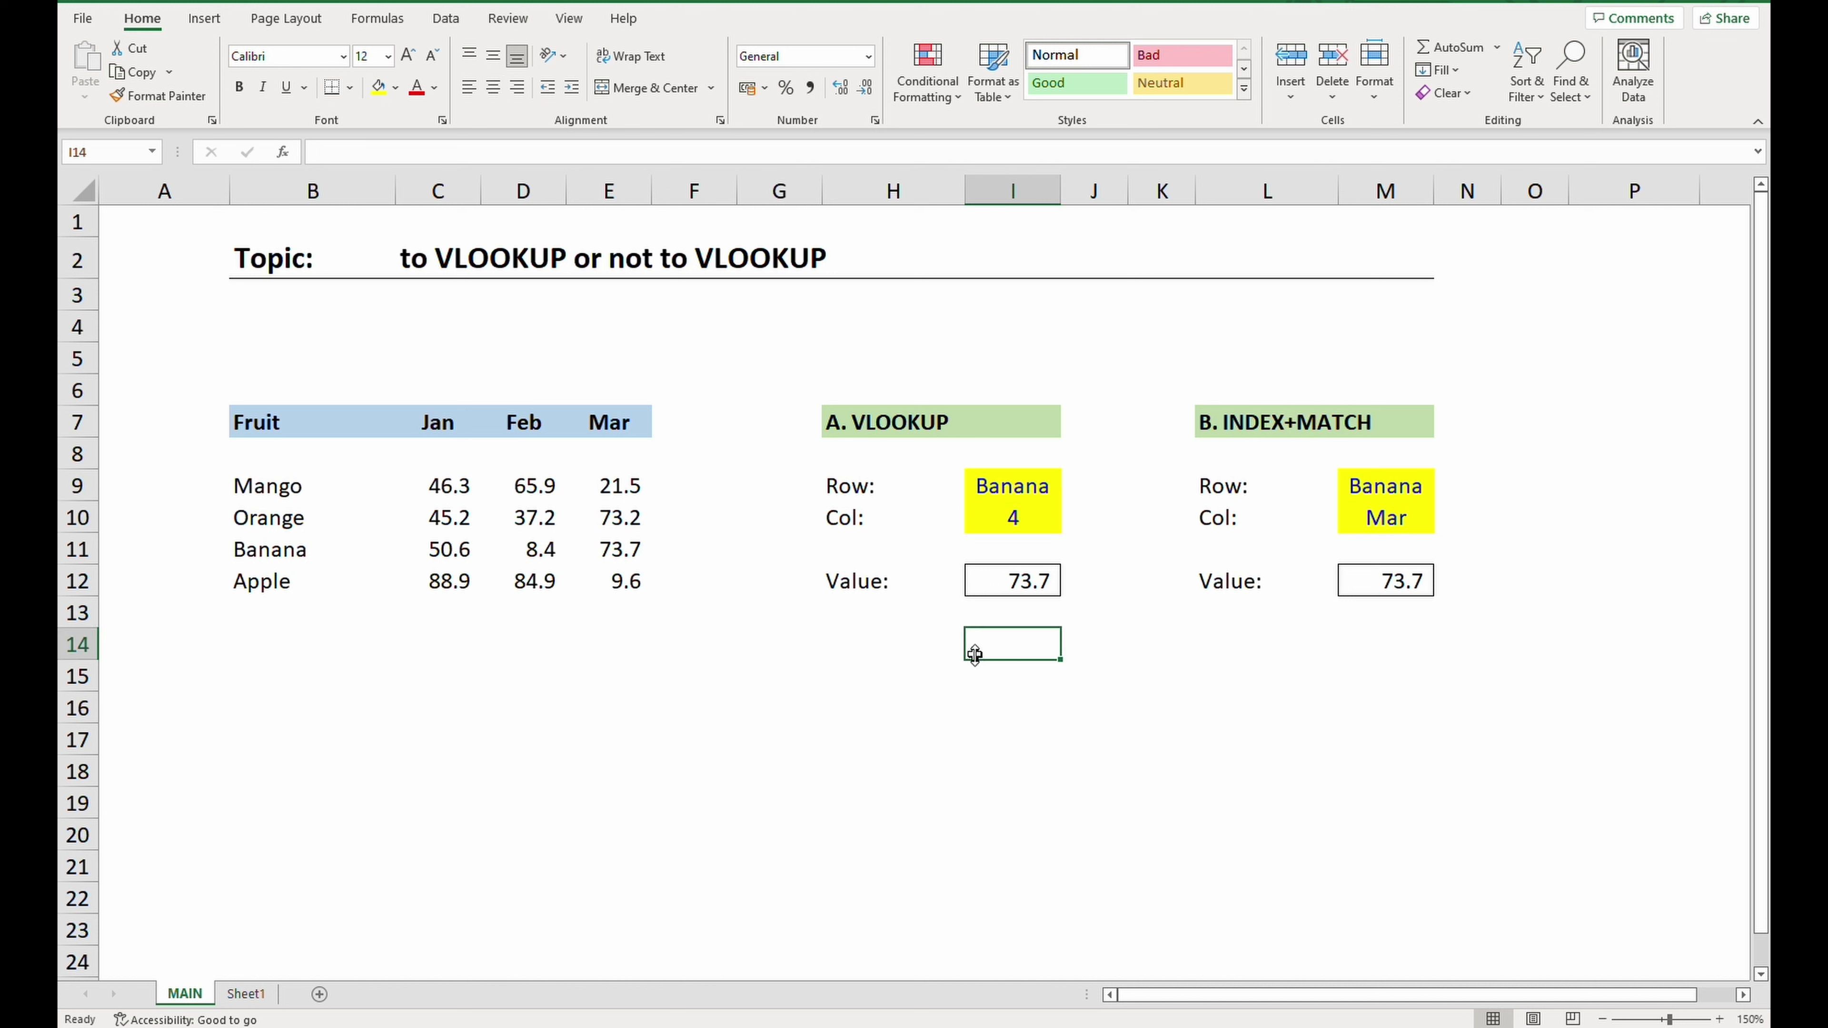
{"action": "key", "text": "Up"}
{"action": "key", "text": "Up"}
{"action": "key", "text": "Up"}
{"action": "key", "text": "Up"}
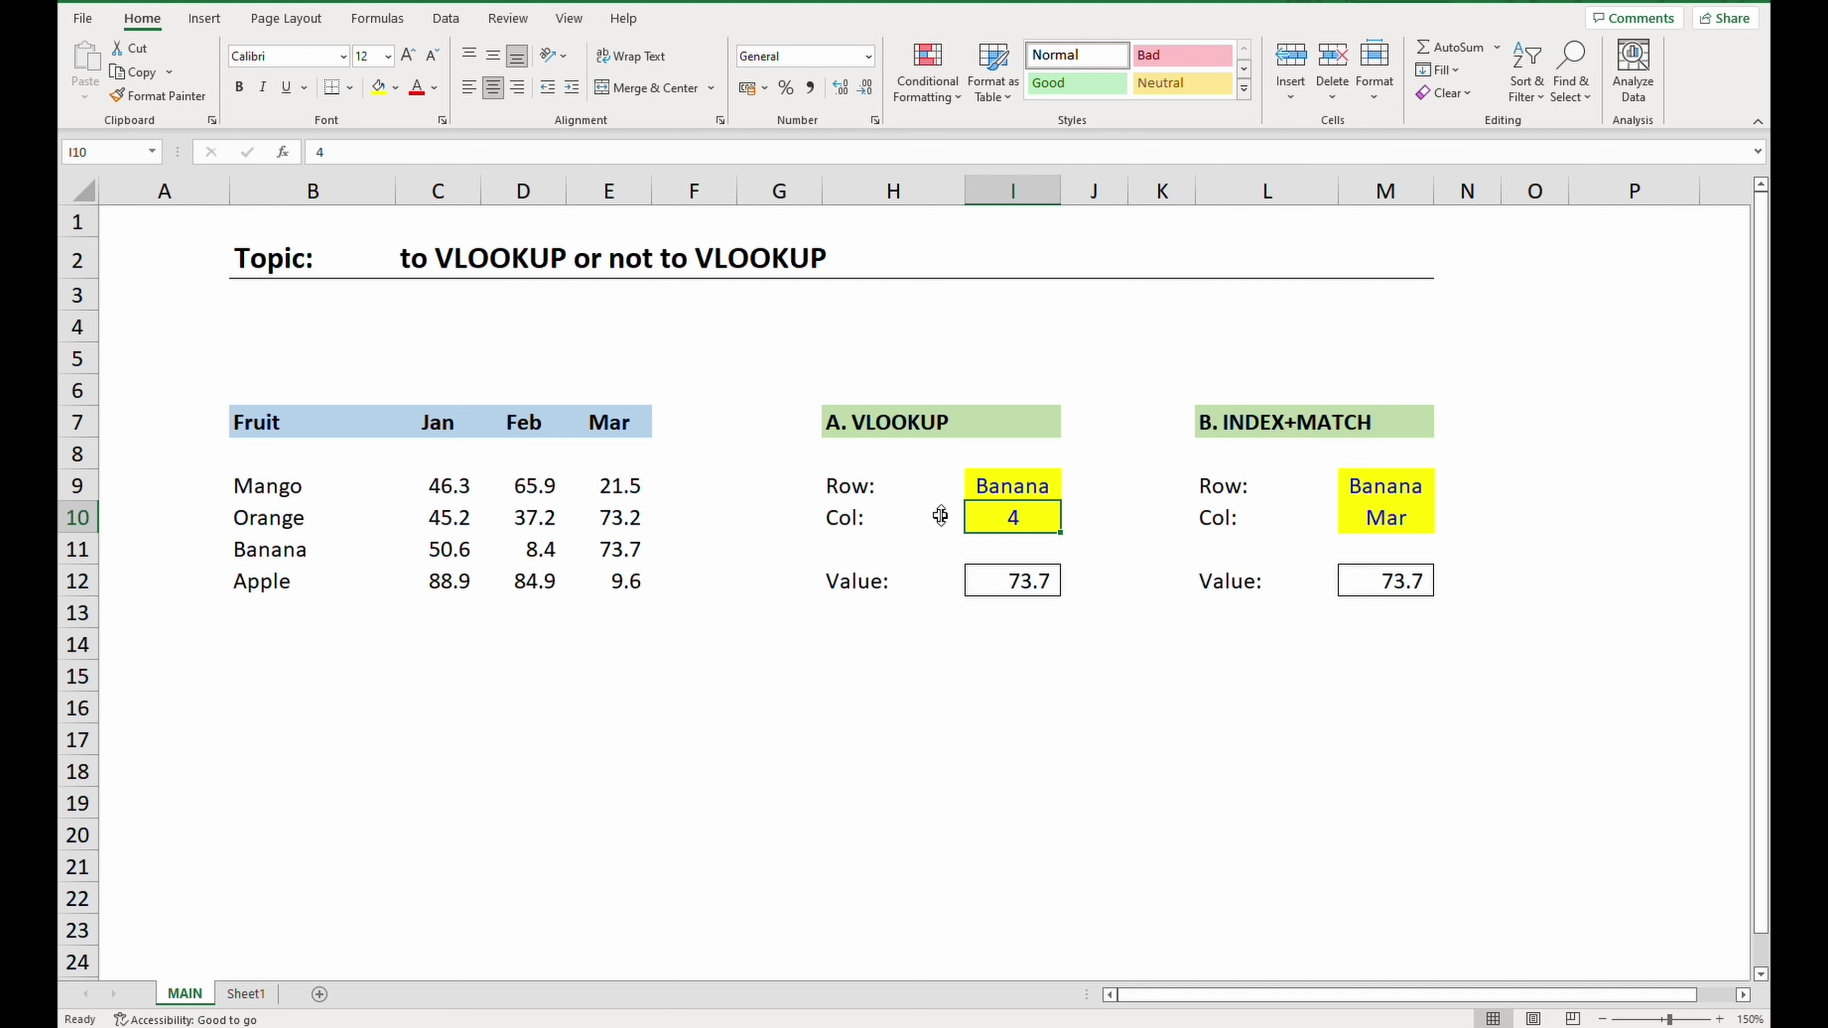
Insert an empty column before Jan and see the VLOOKUP result change to 8.4 with column number still 4
{"action": "left_click", "coordinate": [447, 335]}
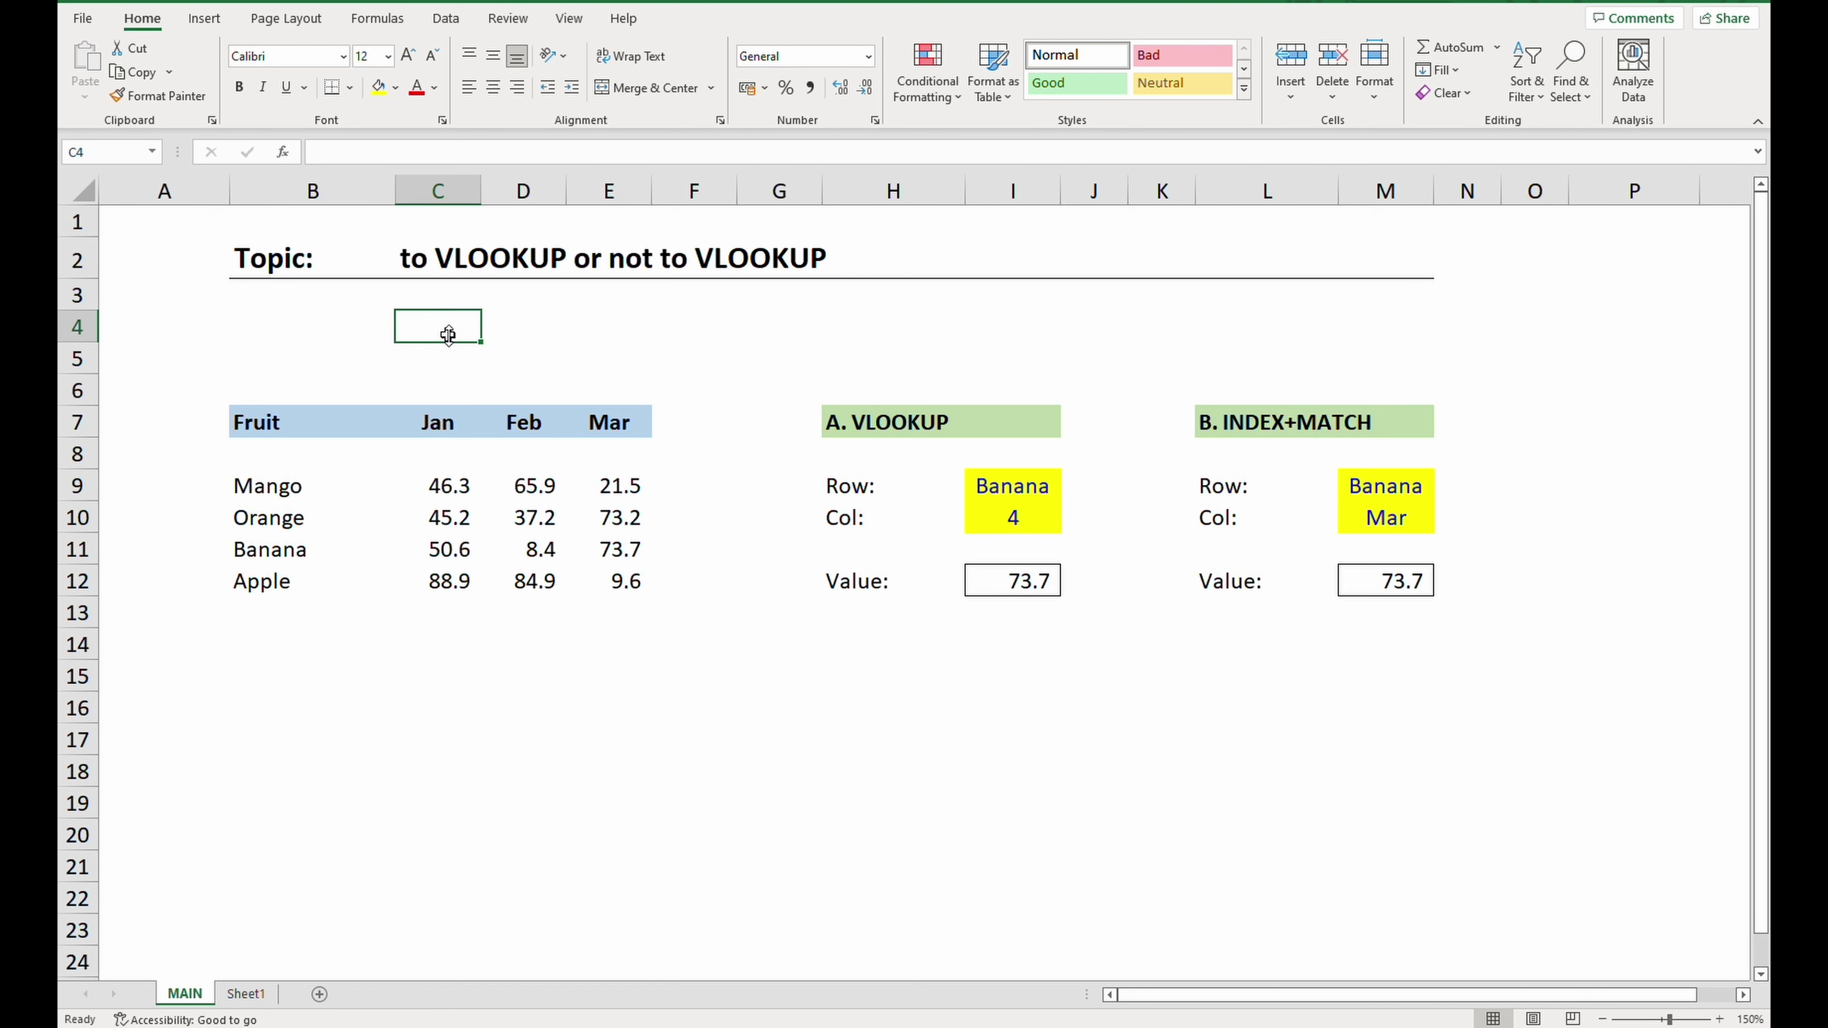
{"action": "key", "text": "ctrl+space"}
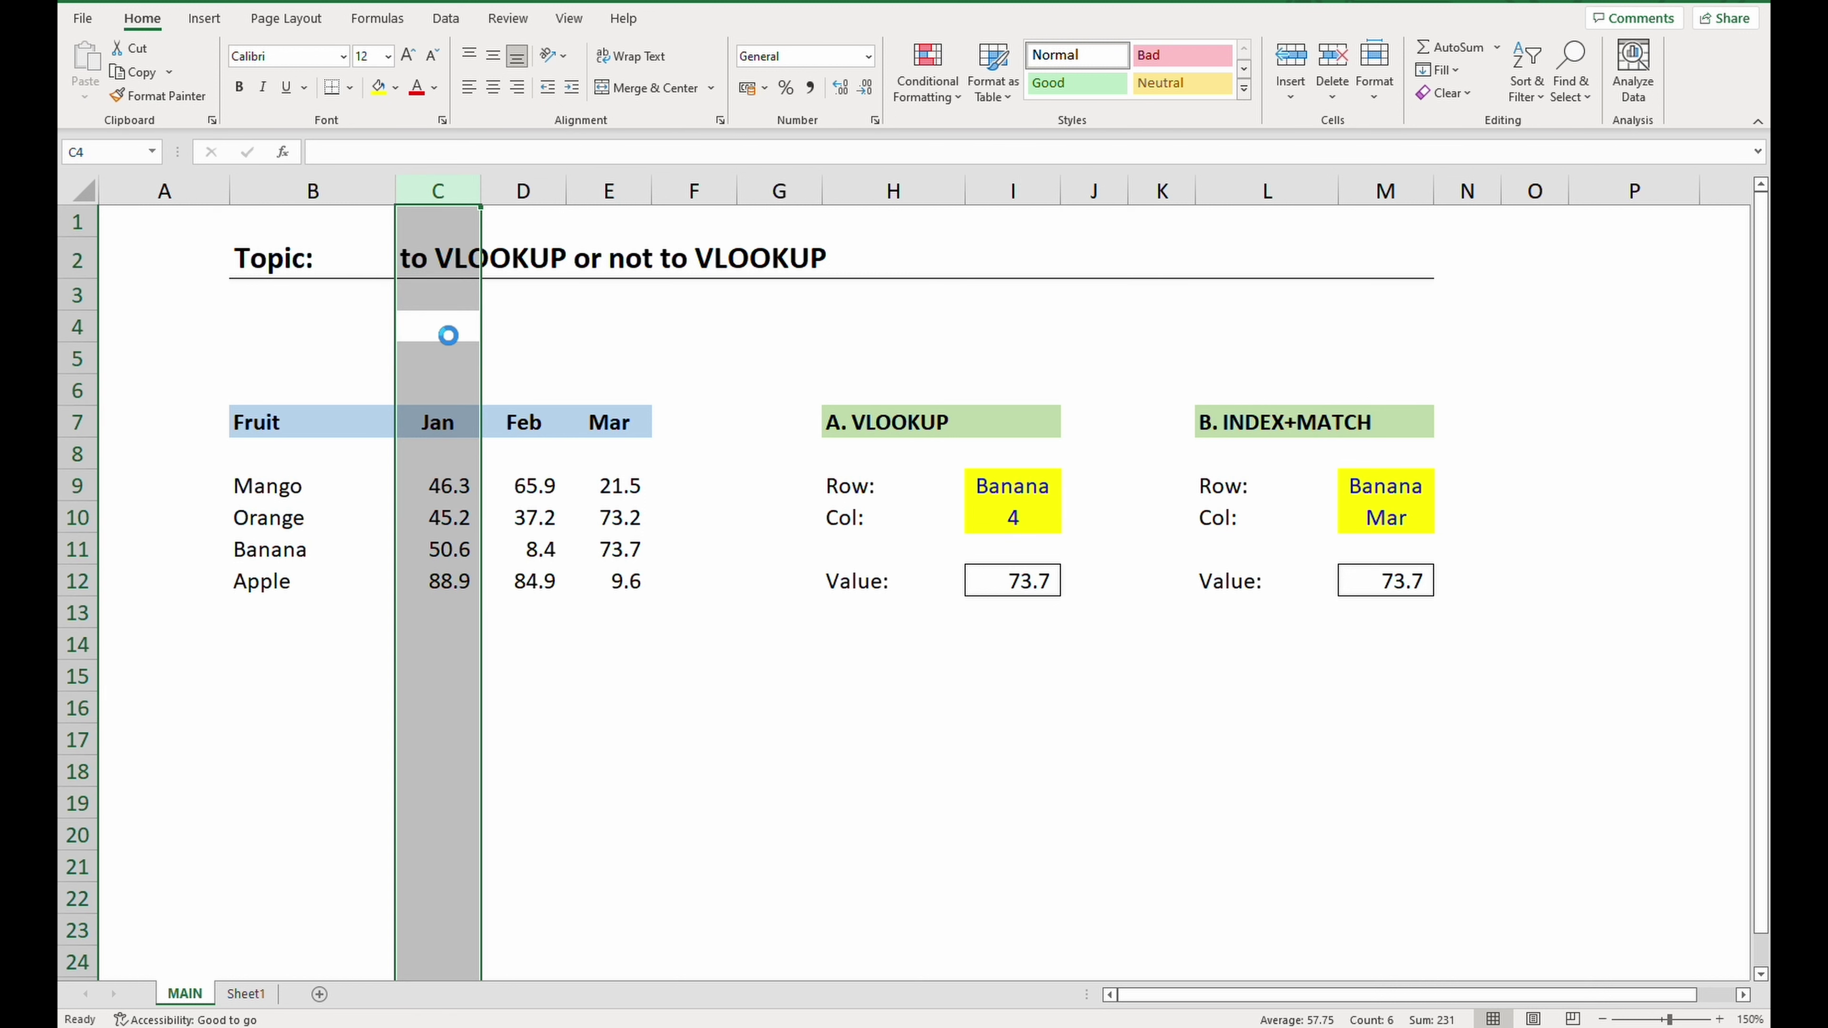
{"action": "key", "text": "ctrl+shift+plus"}
{"action": "left_click", "coordinate": [1192, 528]}
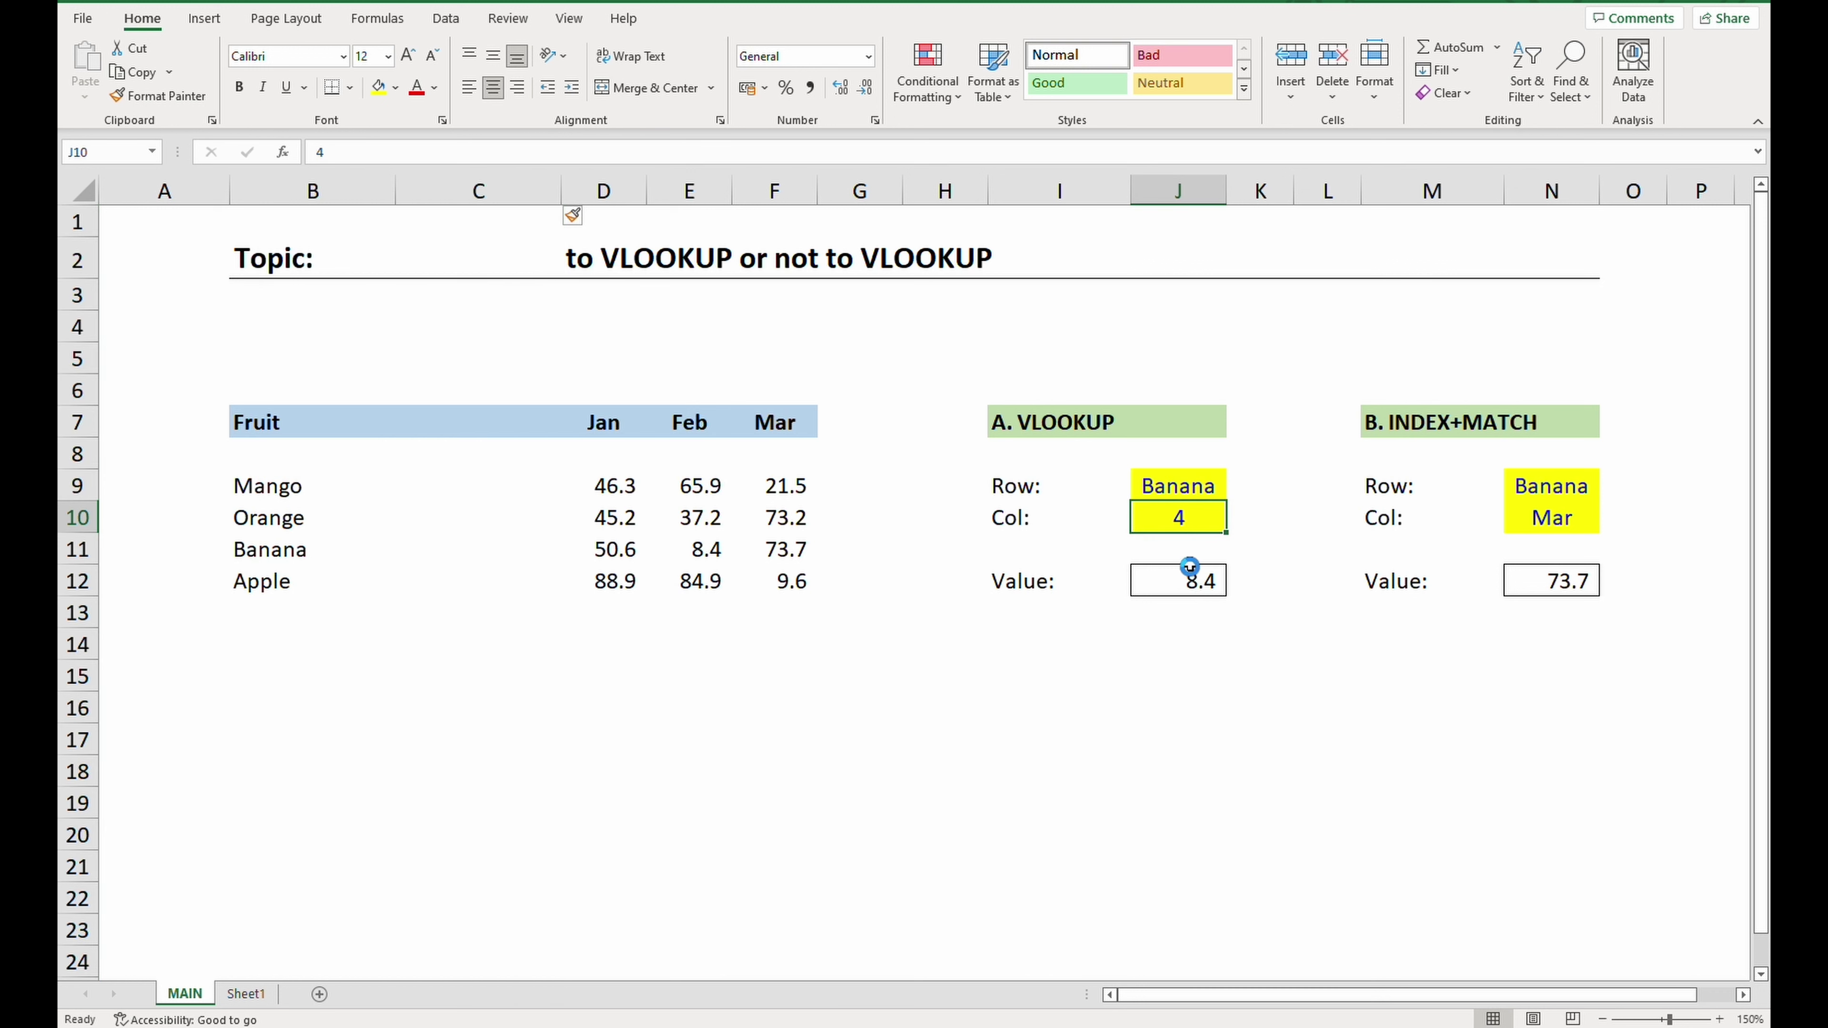
{"action": "left_click", "coordinate": [1176, 582]}
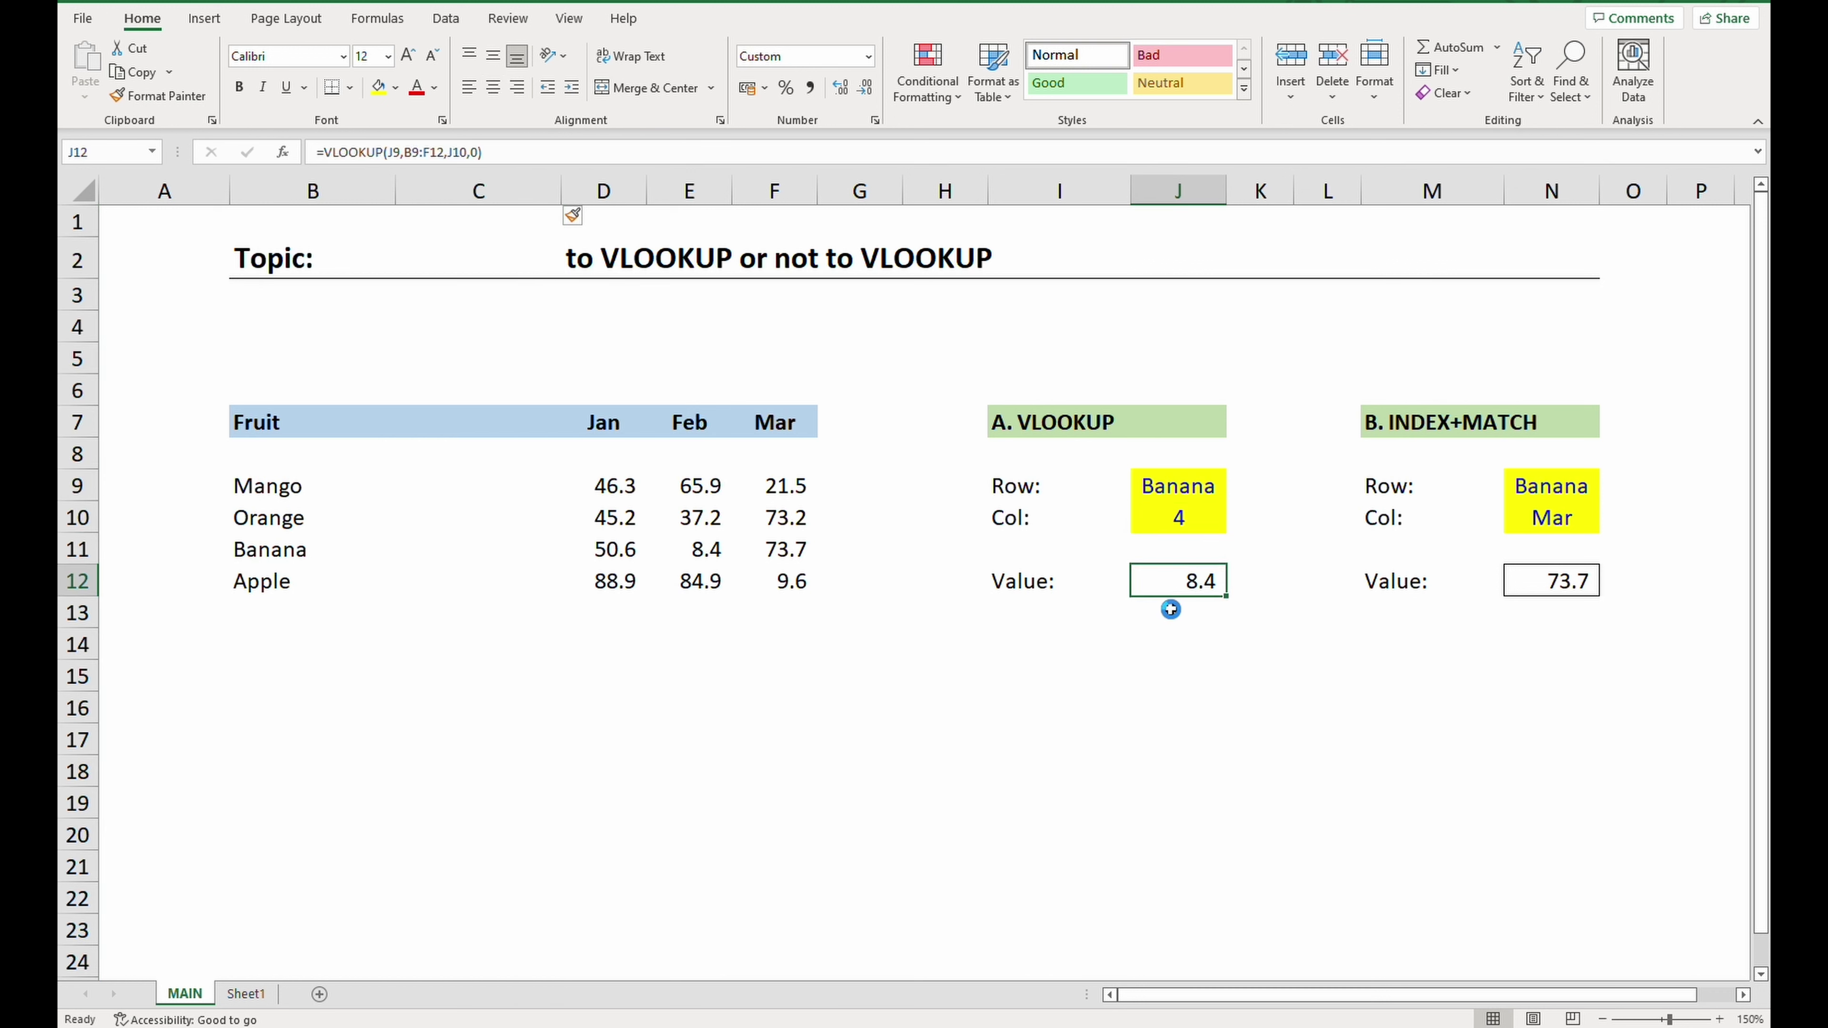
{"action": "left_click", "coordinate": [1163, 625]}
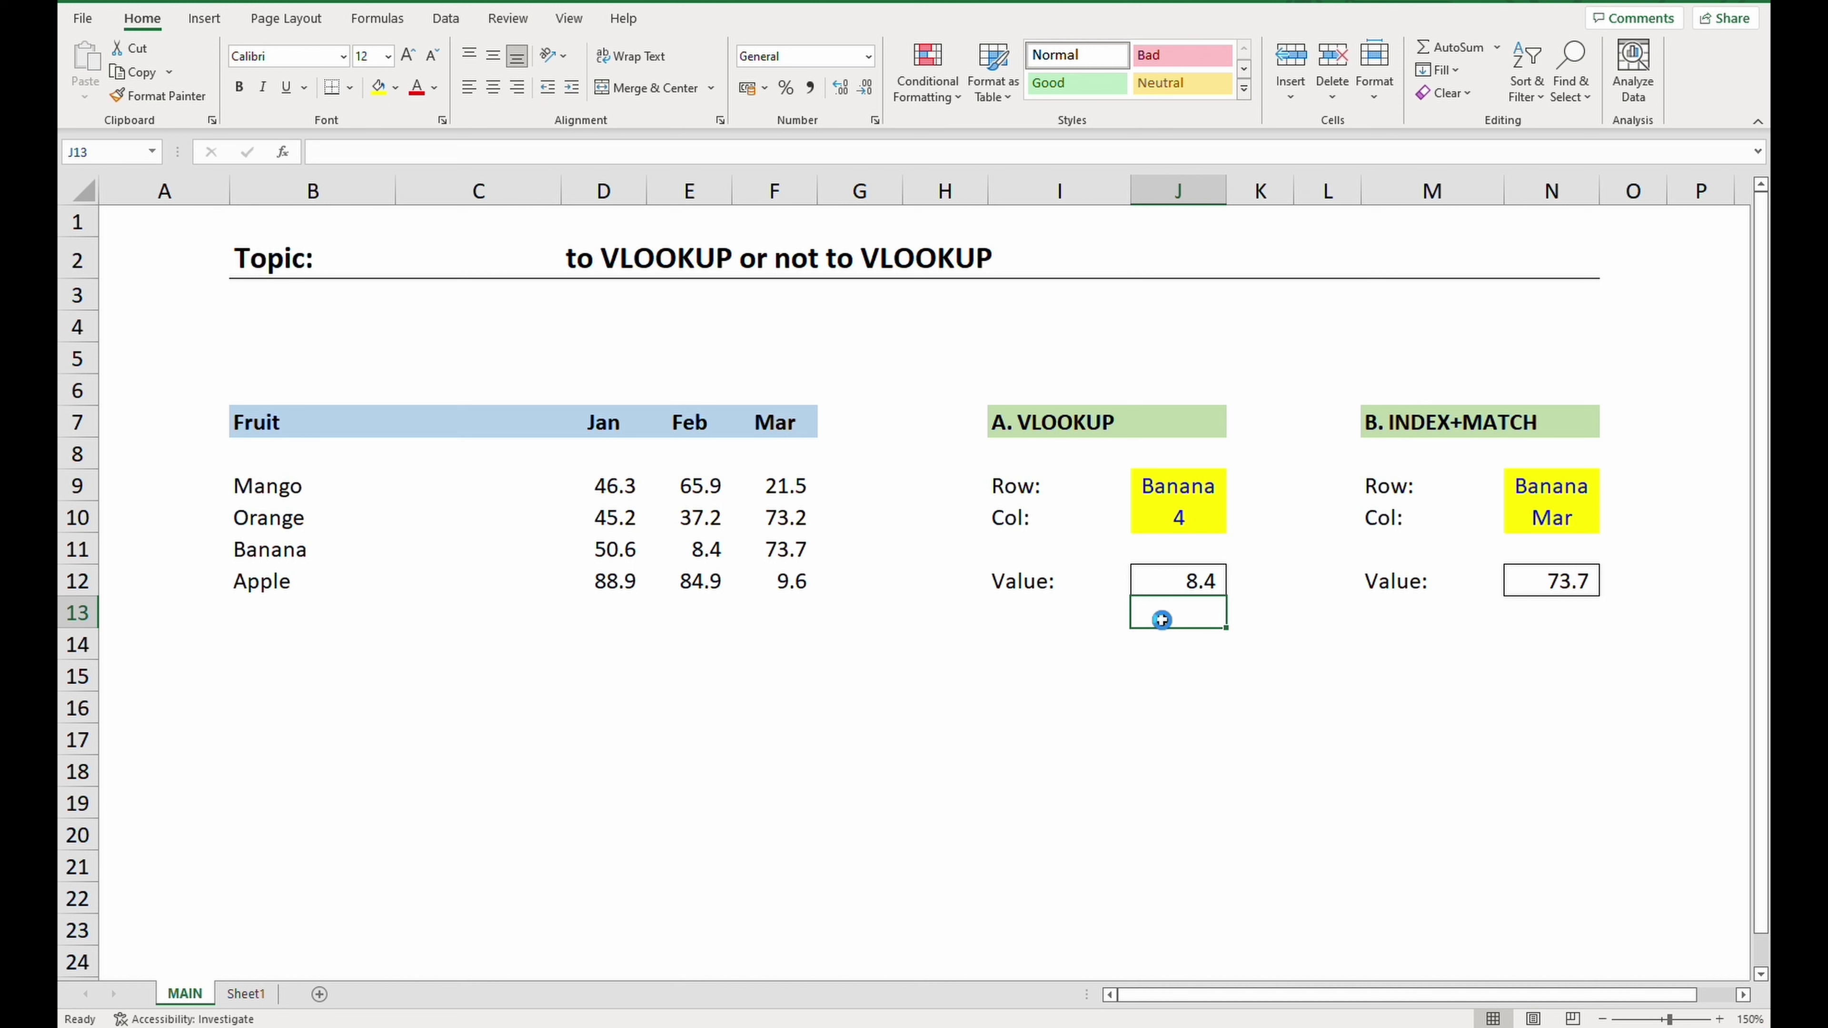
Change the VLOOKUP column number in J10 to 5 to compensate for the new column
{"action": "left_click", "coordinate": [1161, 584]}
{"action": "key", "text": "F2"}
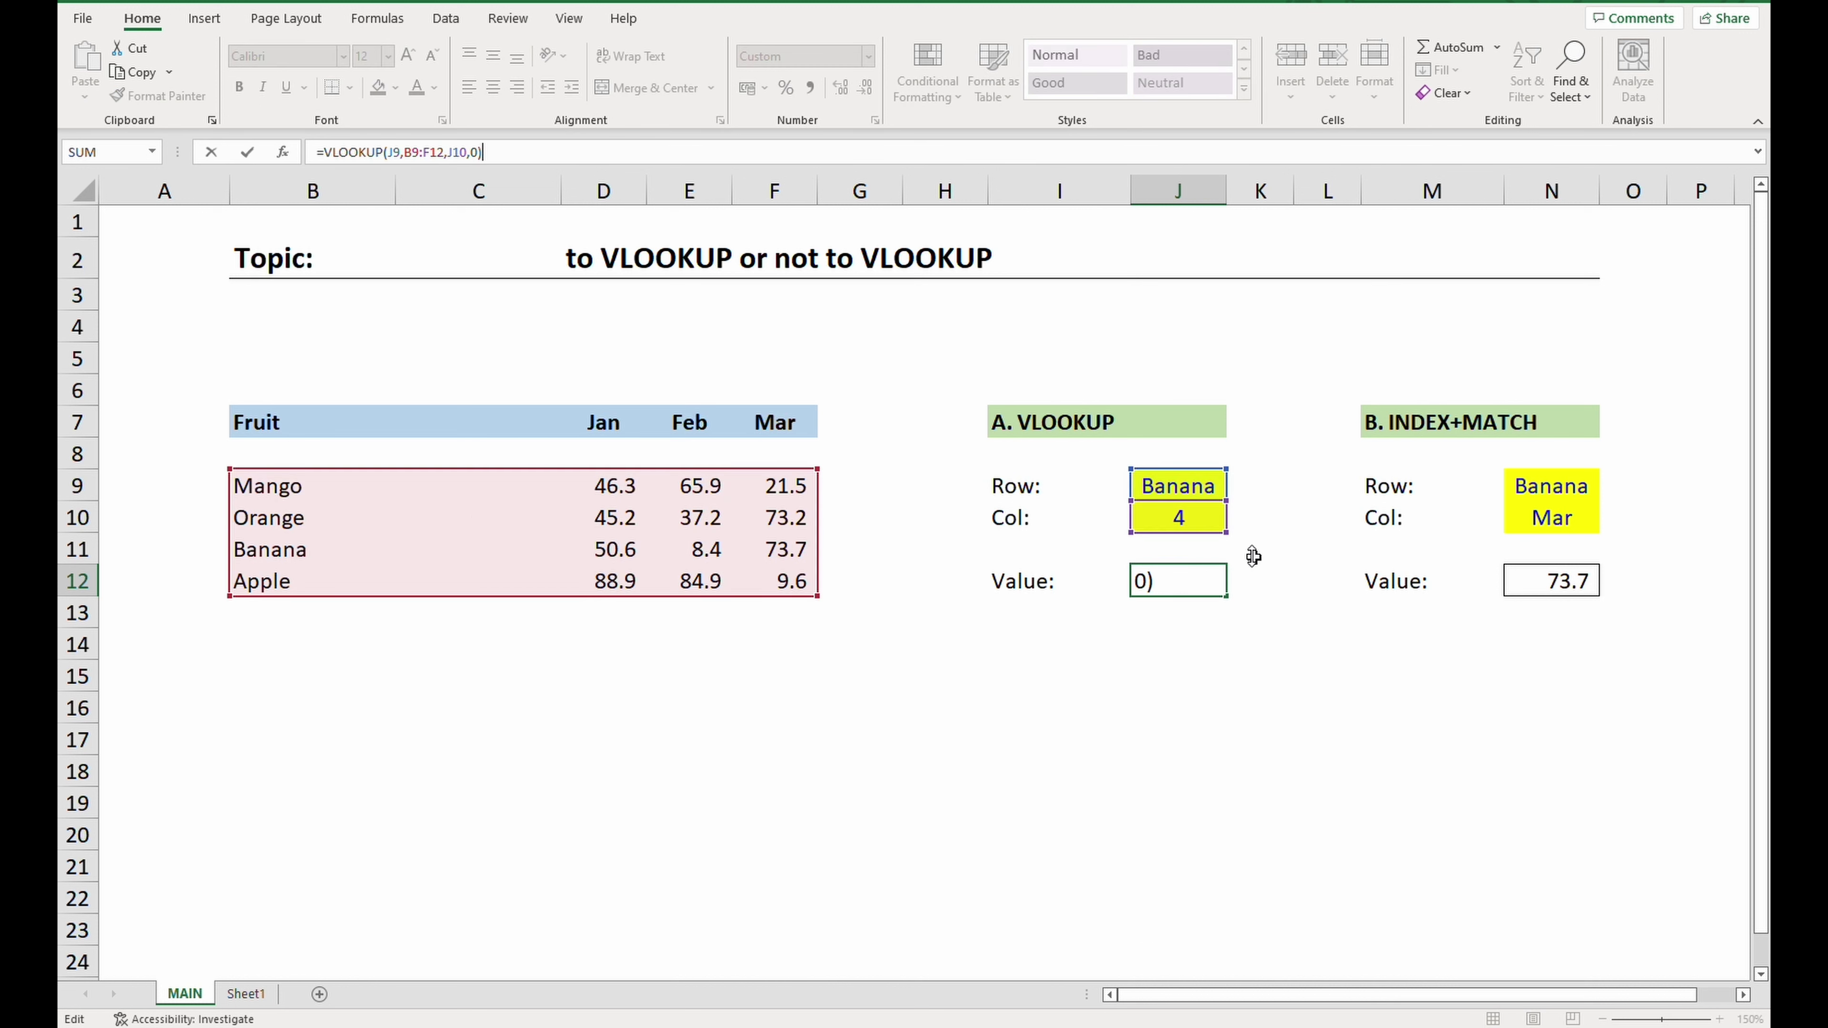
{"action": "left_click", "coordinate": [1212, 529]}
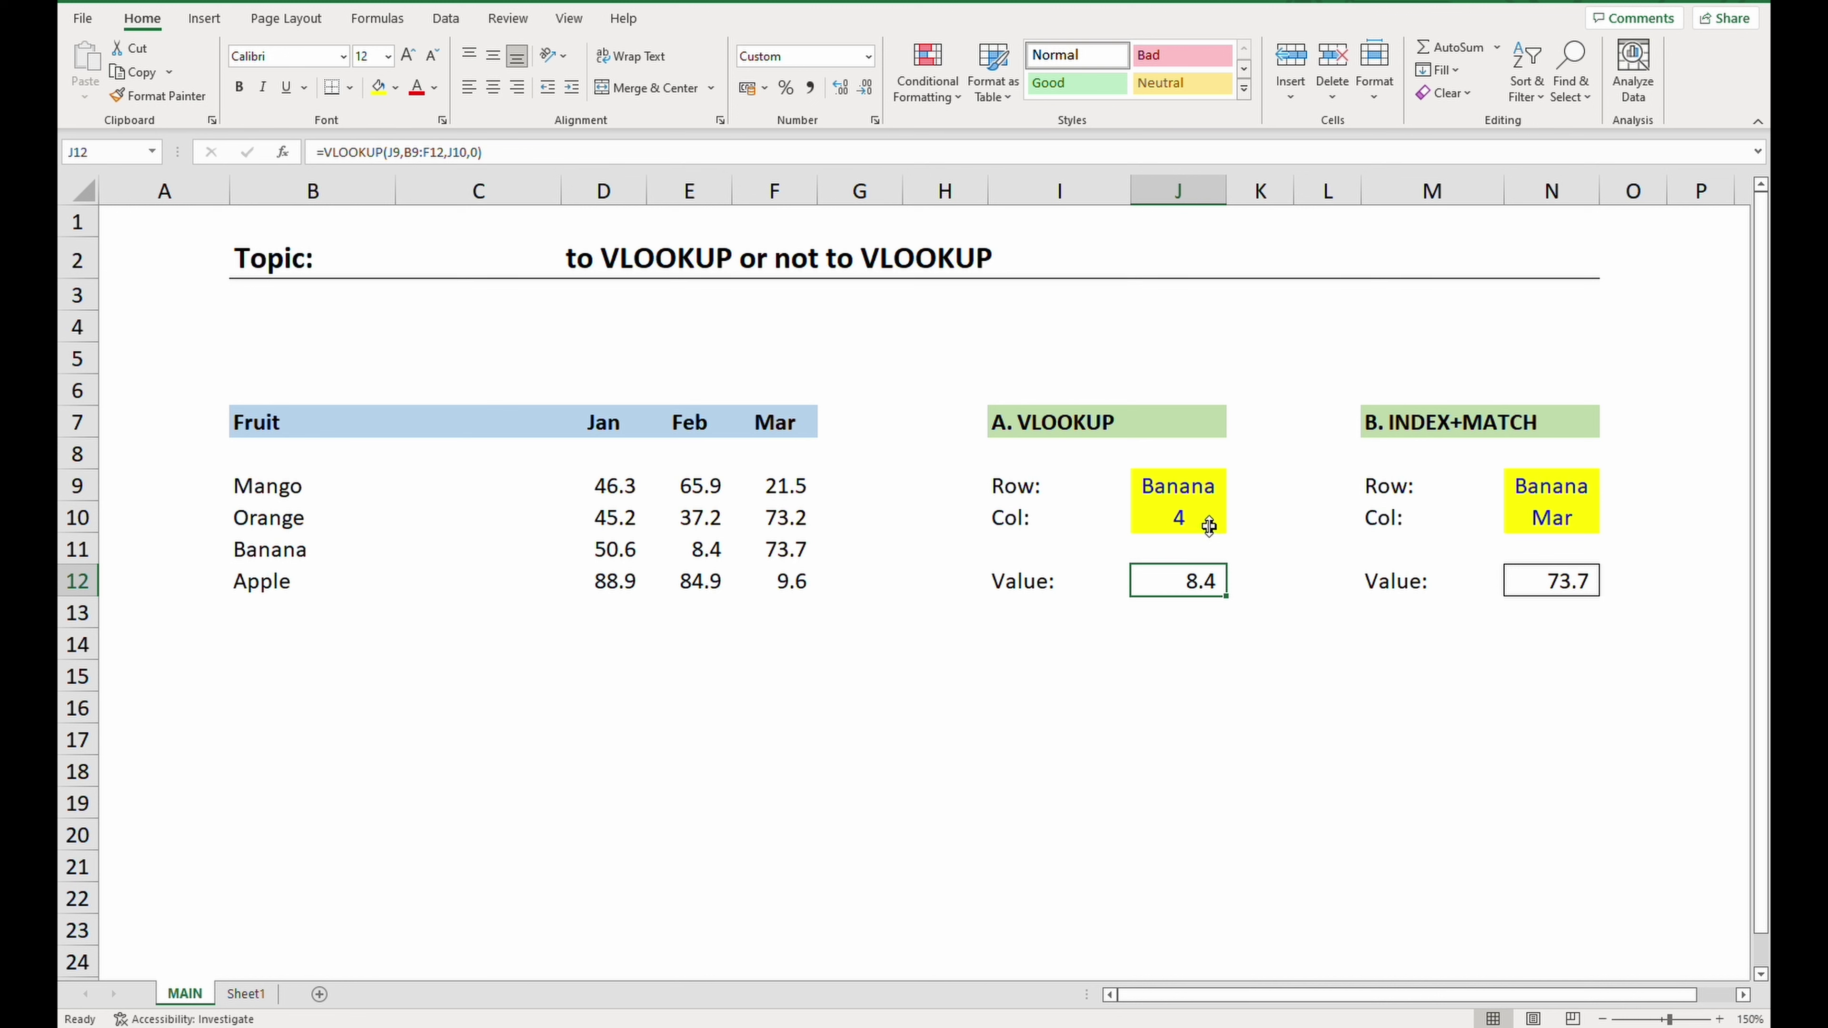
{"action": "type", "text": "5"}
{"action": "key", "text": "Return"}
Delete the empty column C and set the VLOOKUP column number in I10 back to 4
{"action": "left_click", "coordinate": [481, 494]}
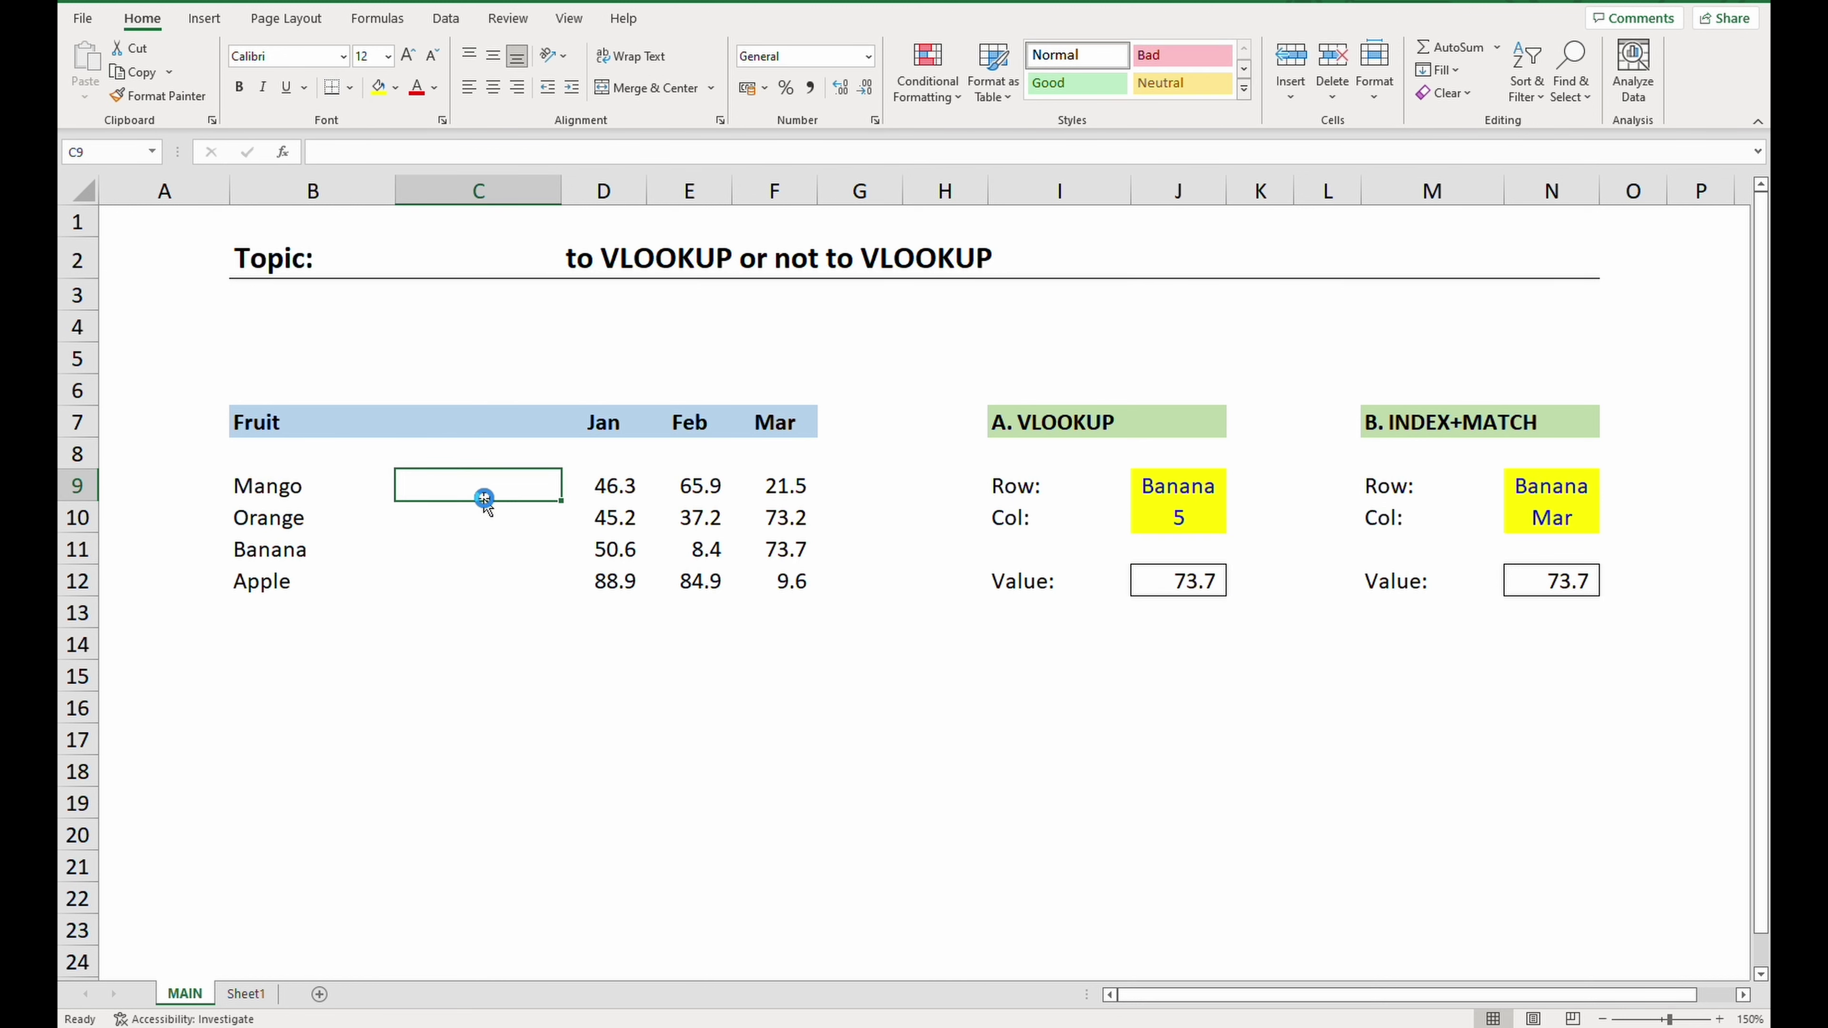
{"action": "key", "text": "ctrl+space"}
{"action": "key", "text": "ctrl+minus"}
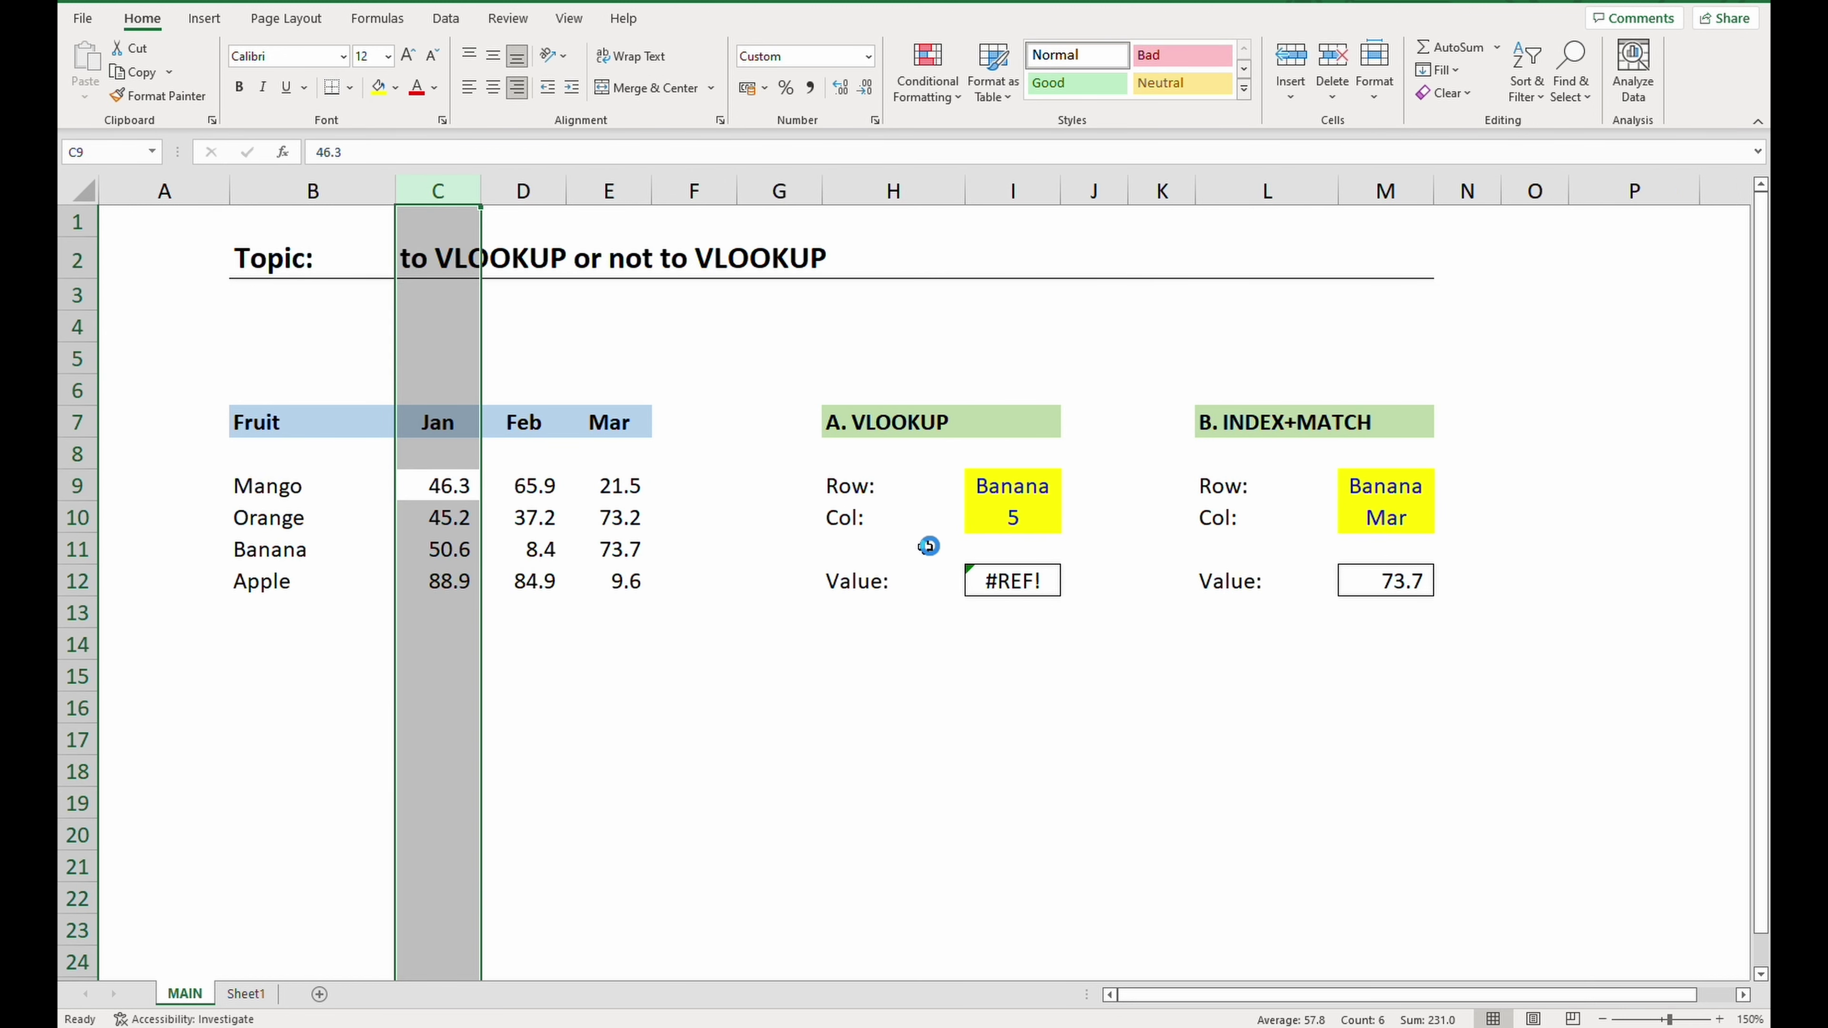
{"action": "left_click", "coordinate": [1005, 522]}
{"action": "type", "text": "4"}
{"action": "key", "text": "Return"}
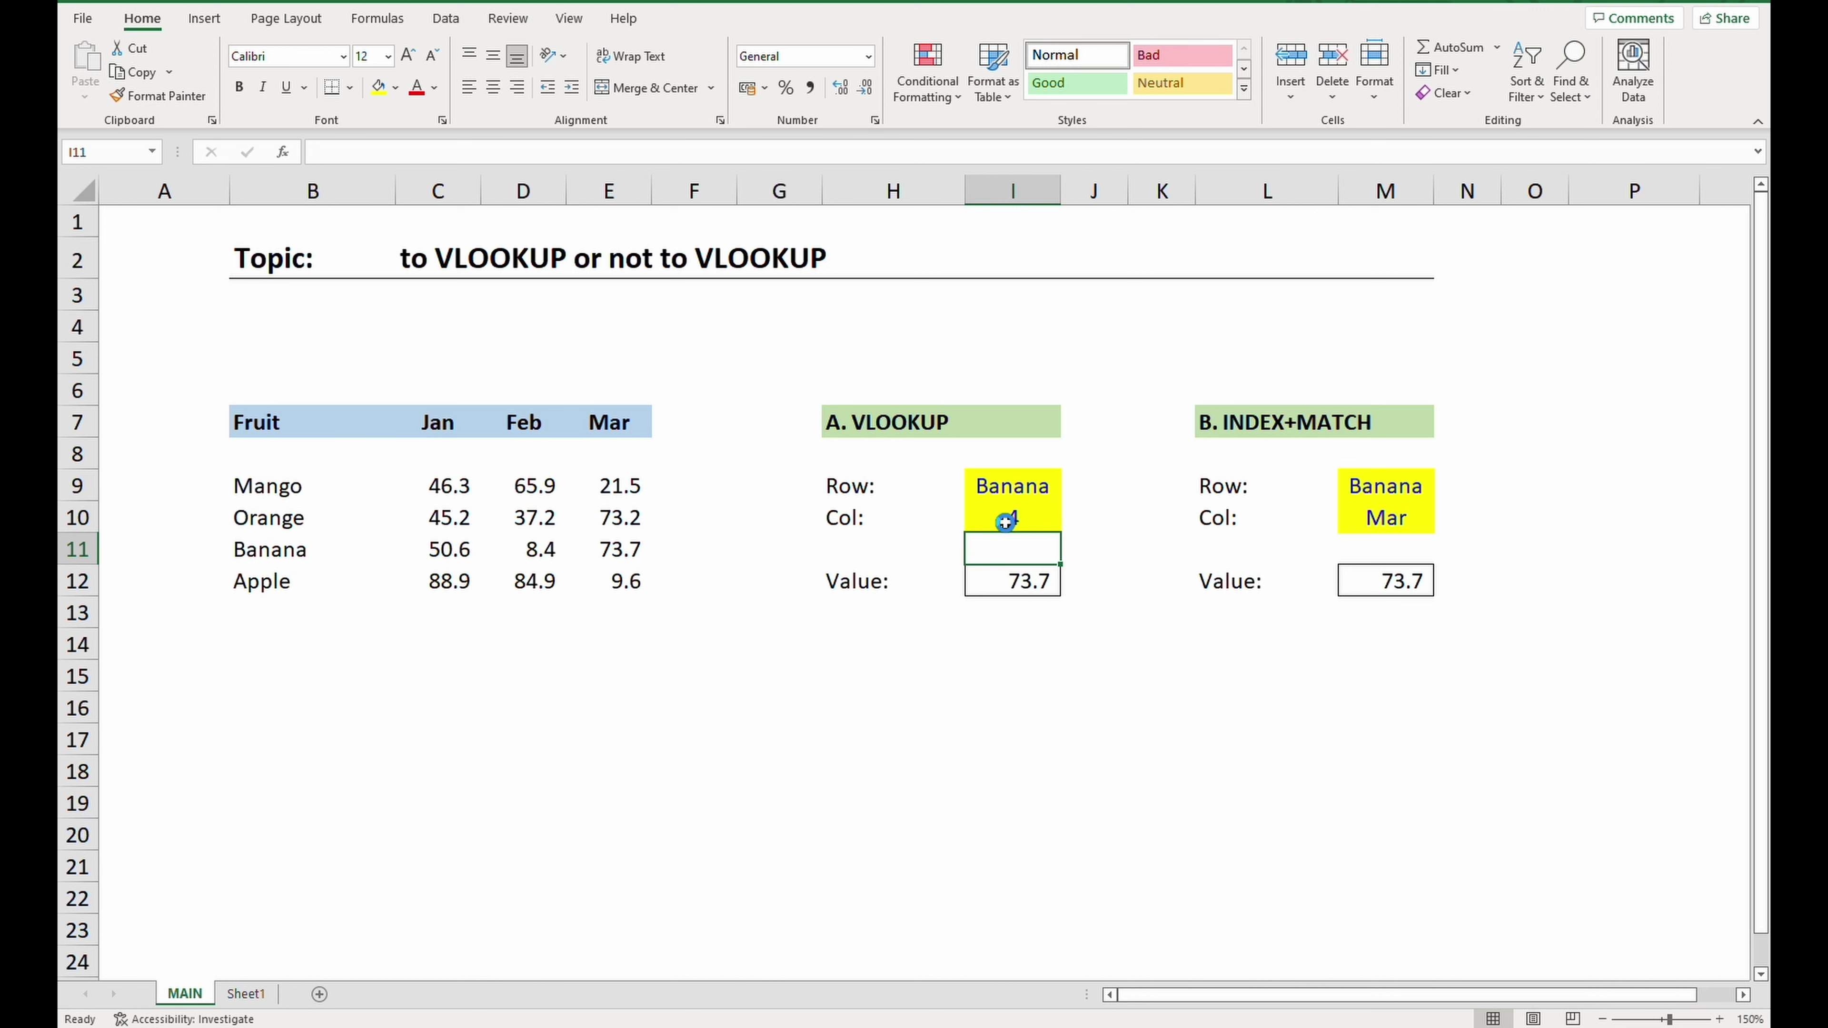
{"action": "left_click", "coordinate": [1034, 655]}
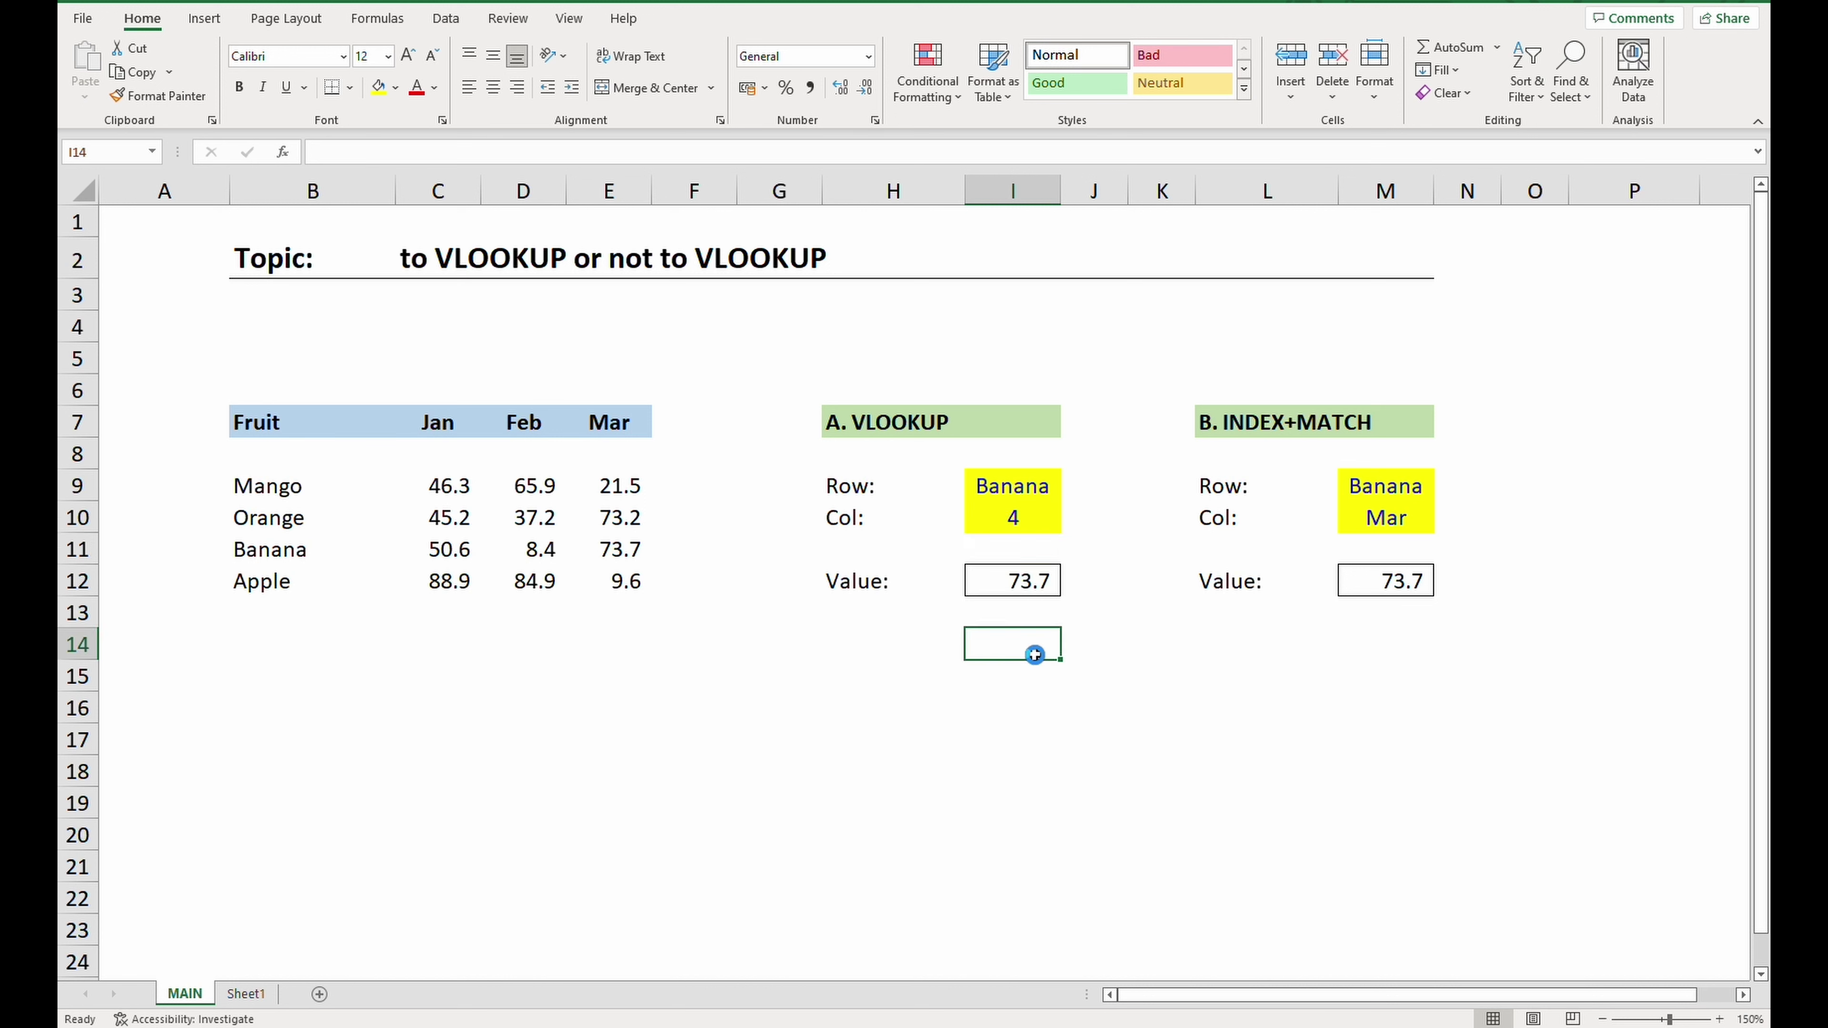
Point out the INDEX+MATCH lookup values Banana and Mar
{"action": "left_click", "coordinate": [1017, 625]}
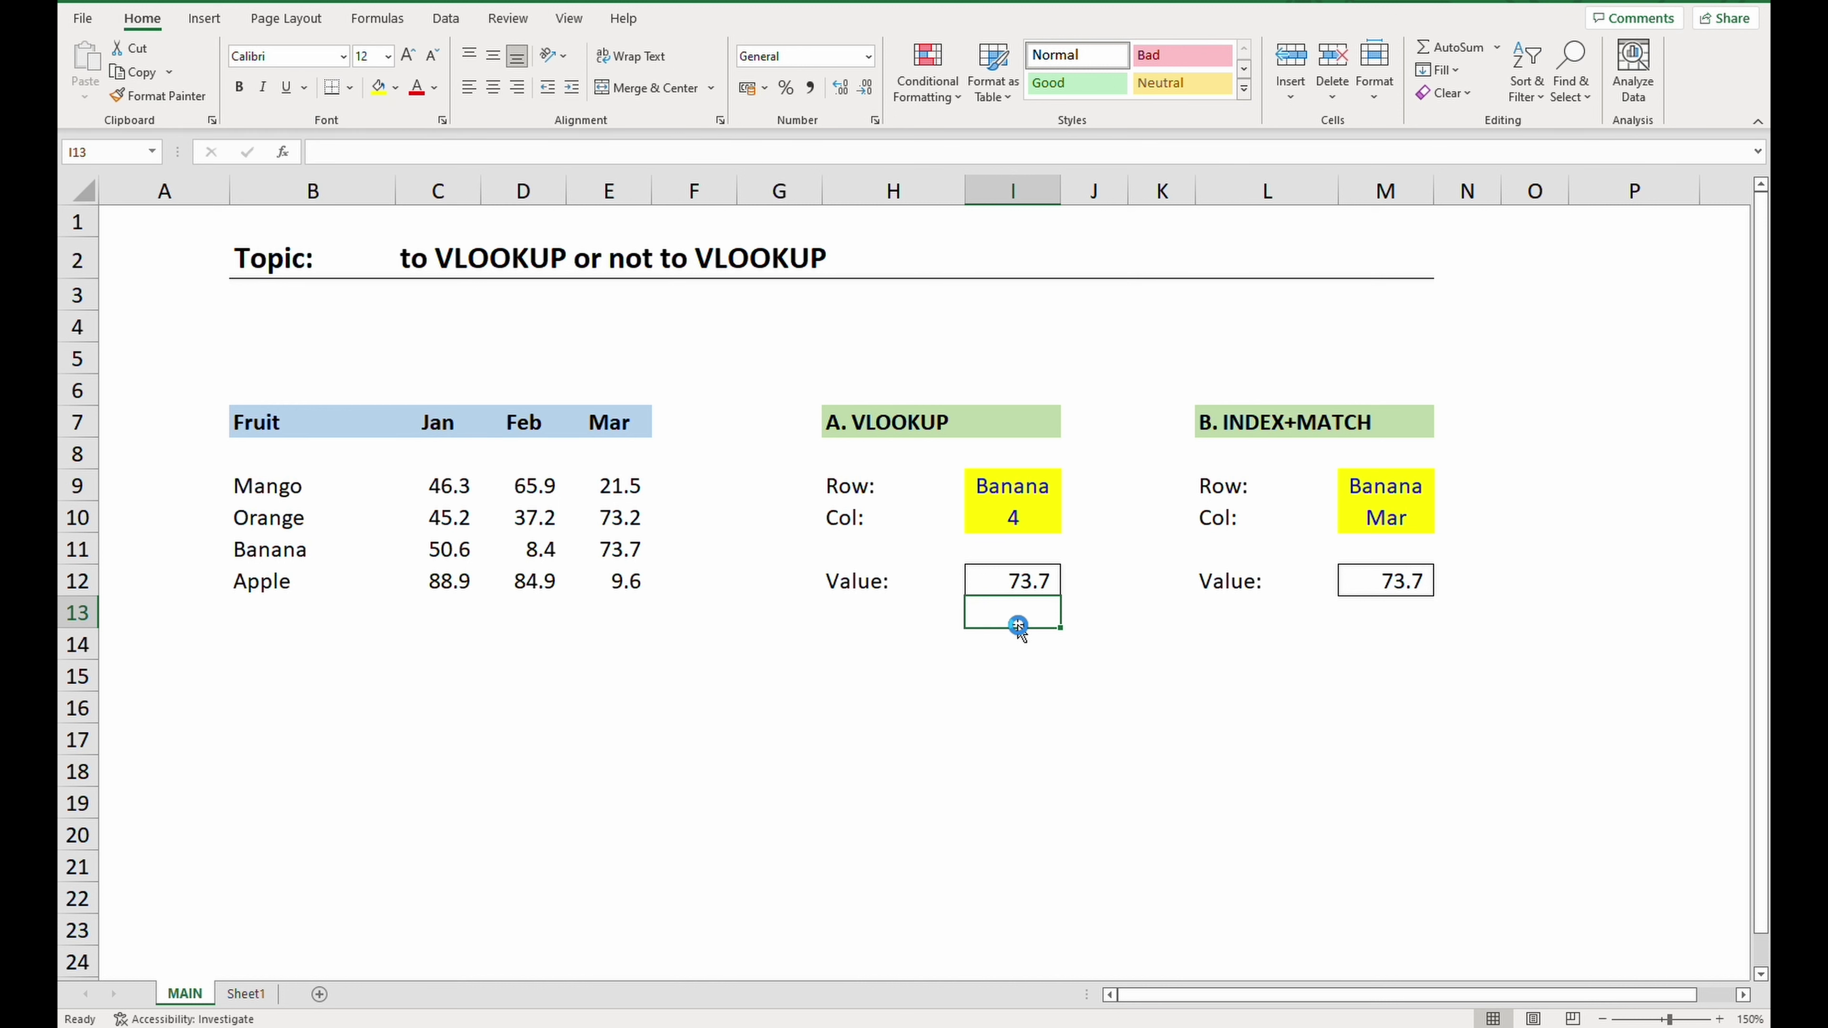
{"action": "left_click", "coordinate": [1373, 487]}
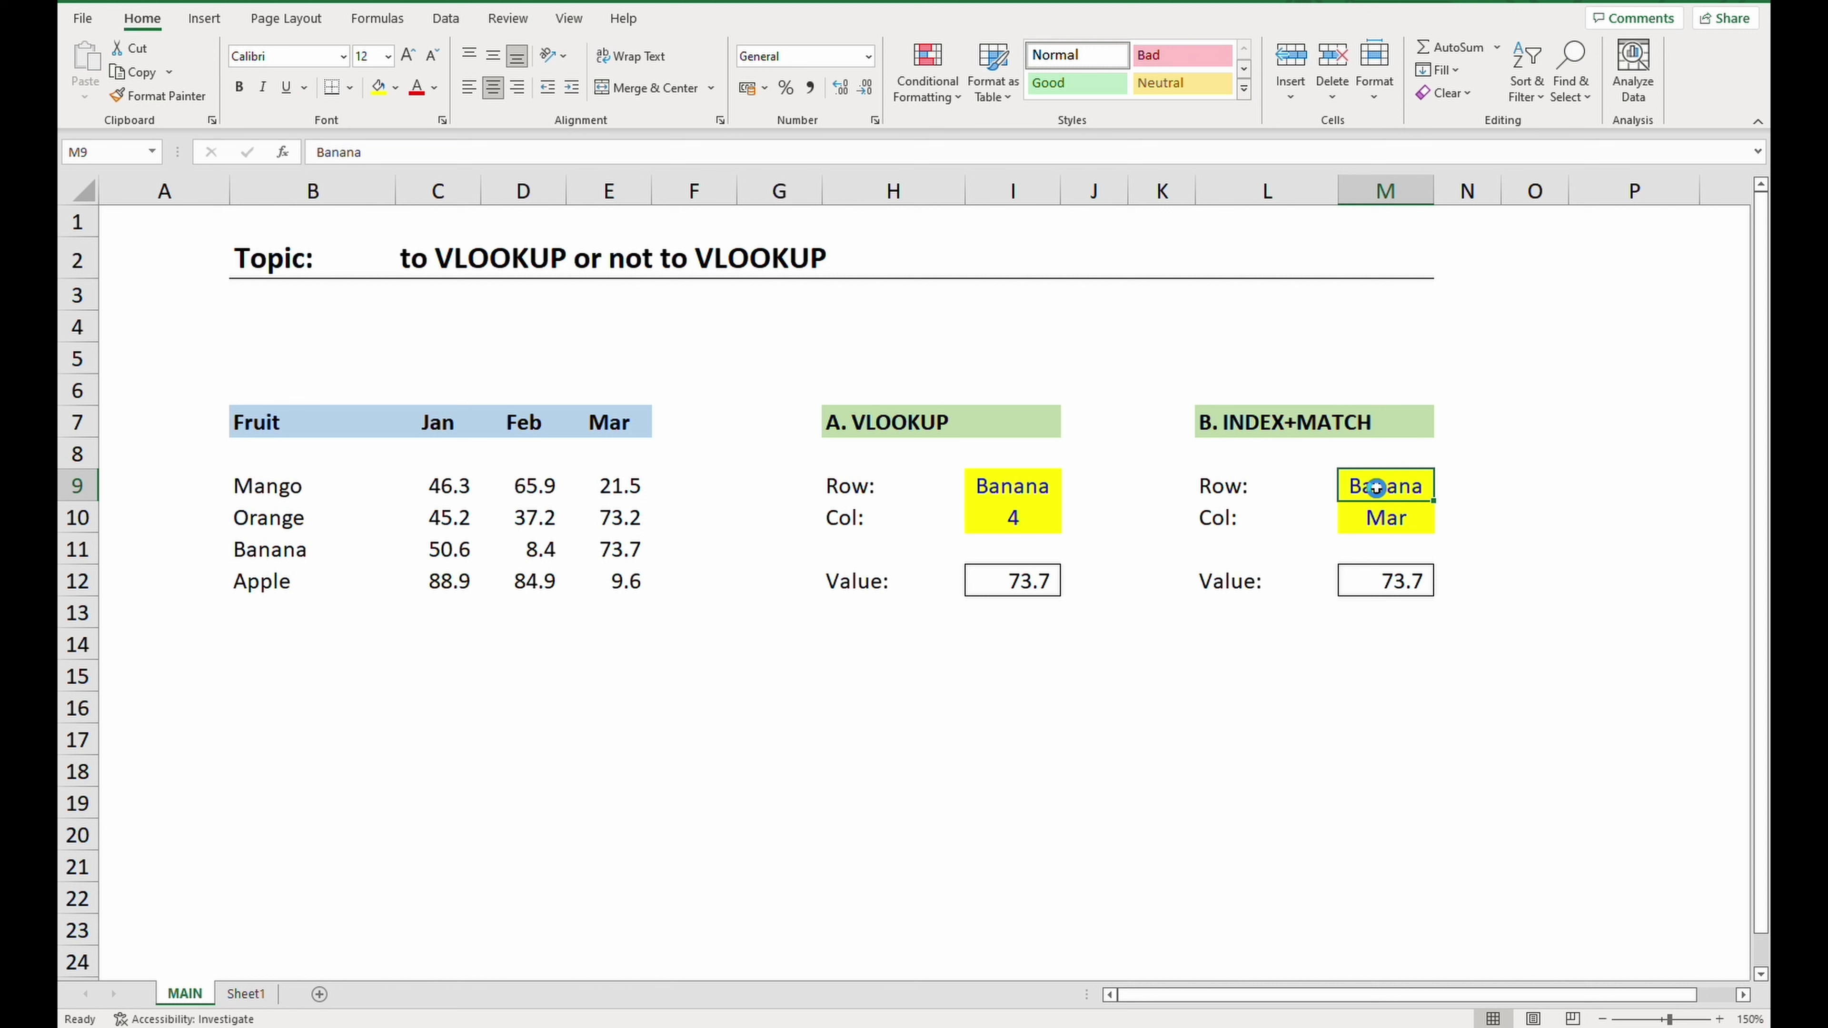
{"action": "left_click", "coordinate": [1367, 516]}
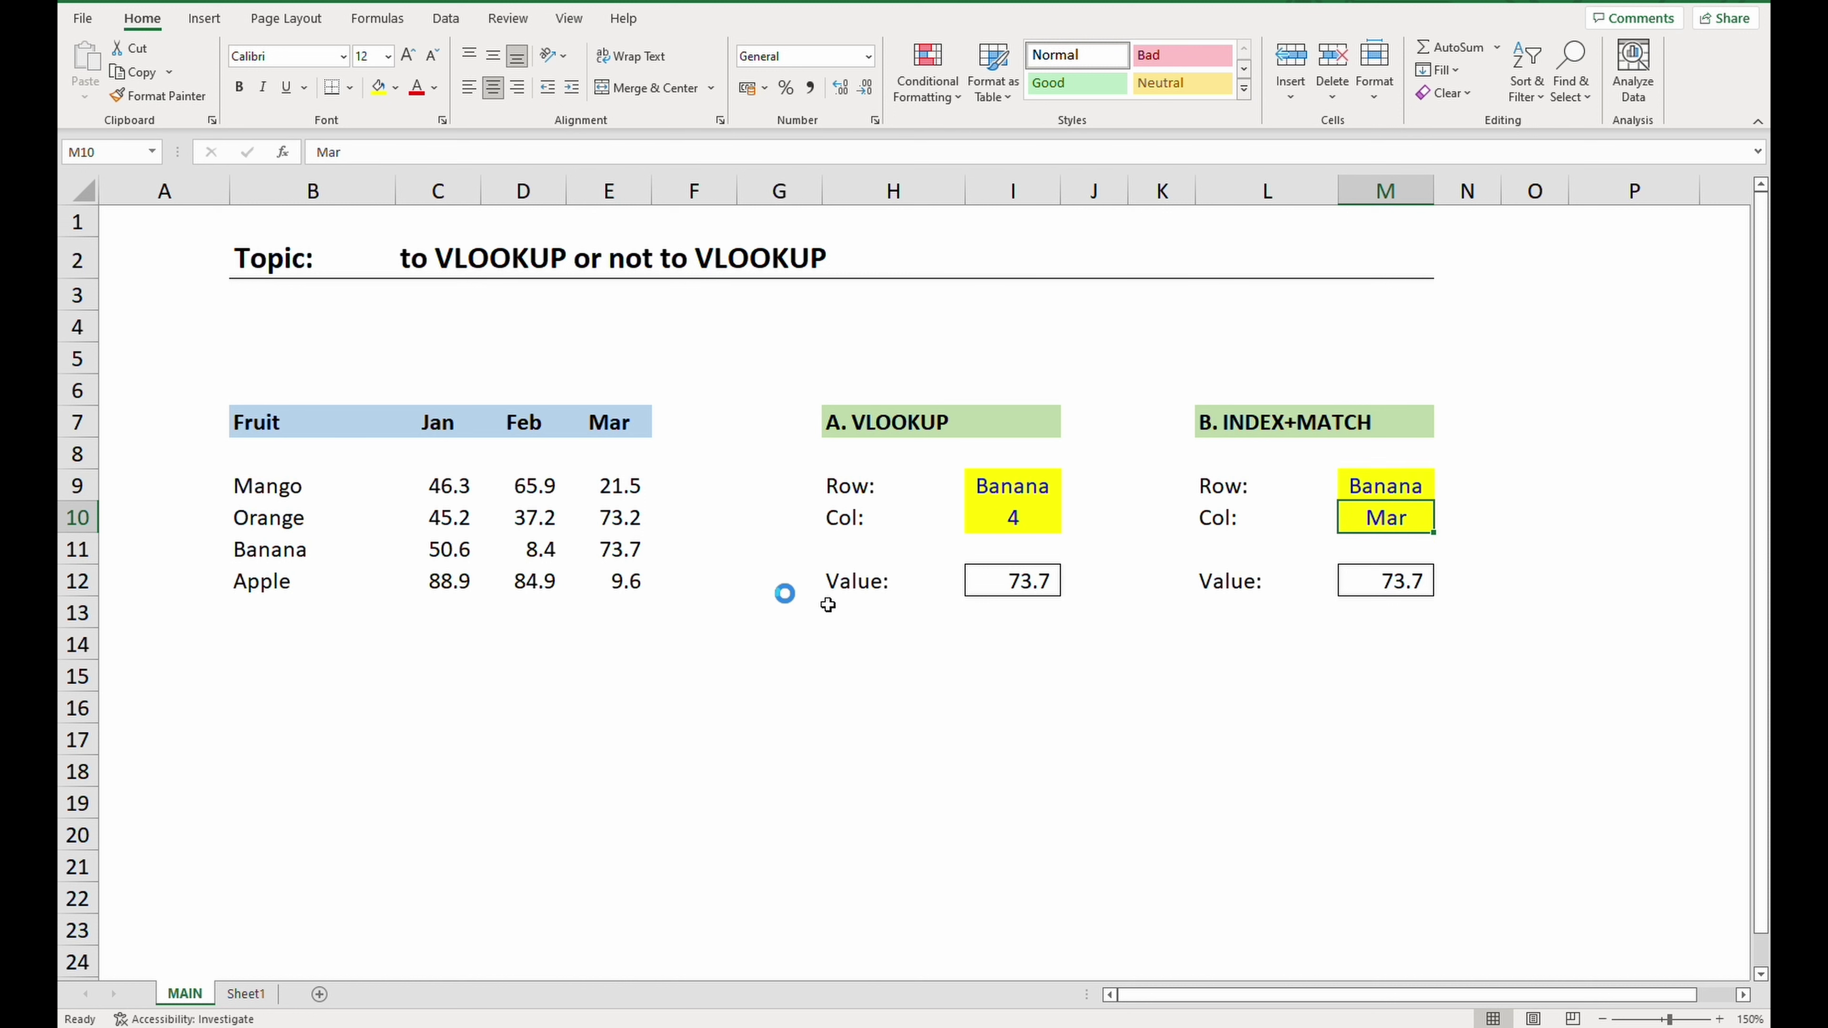
Move the fruit sales numbers C9:E12 down to start at C17
{"action": "left_click_drag", "start_coordinate": [450, 482], "coordinate": [625, 582]}
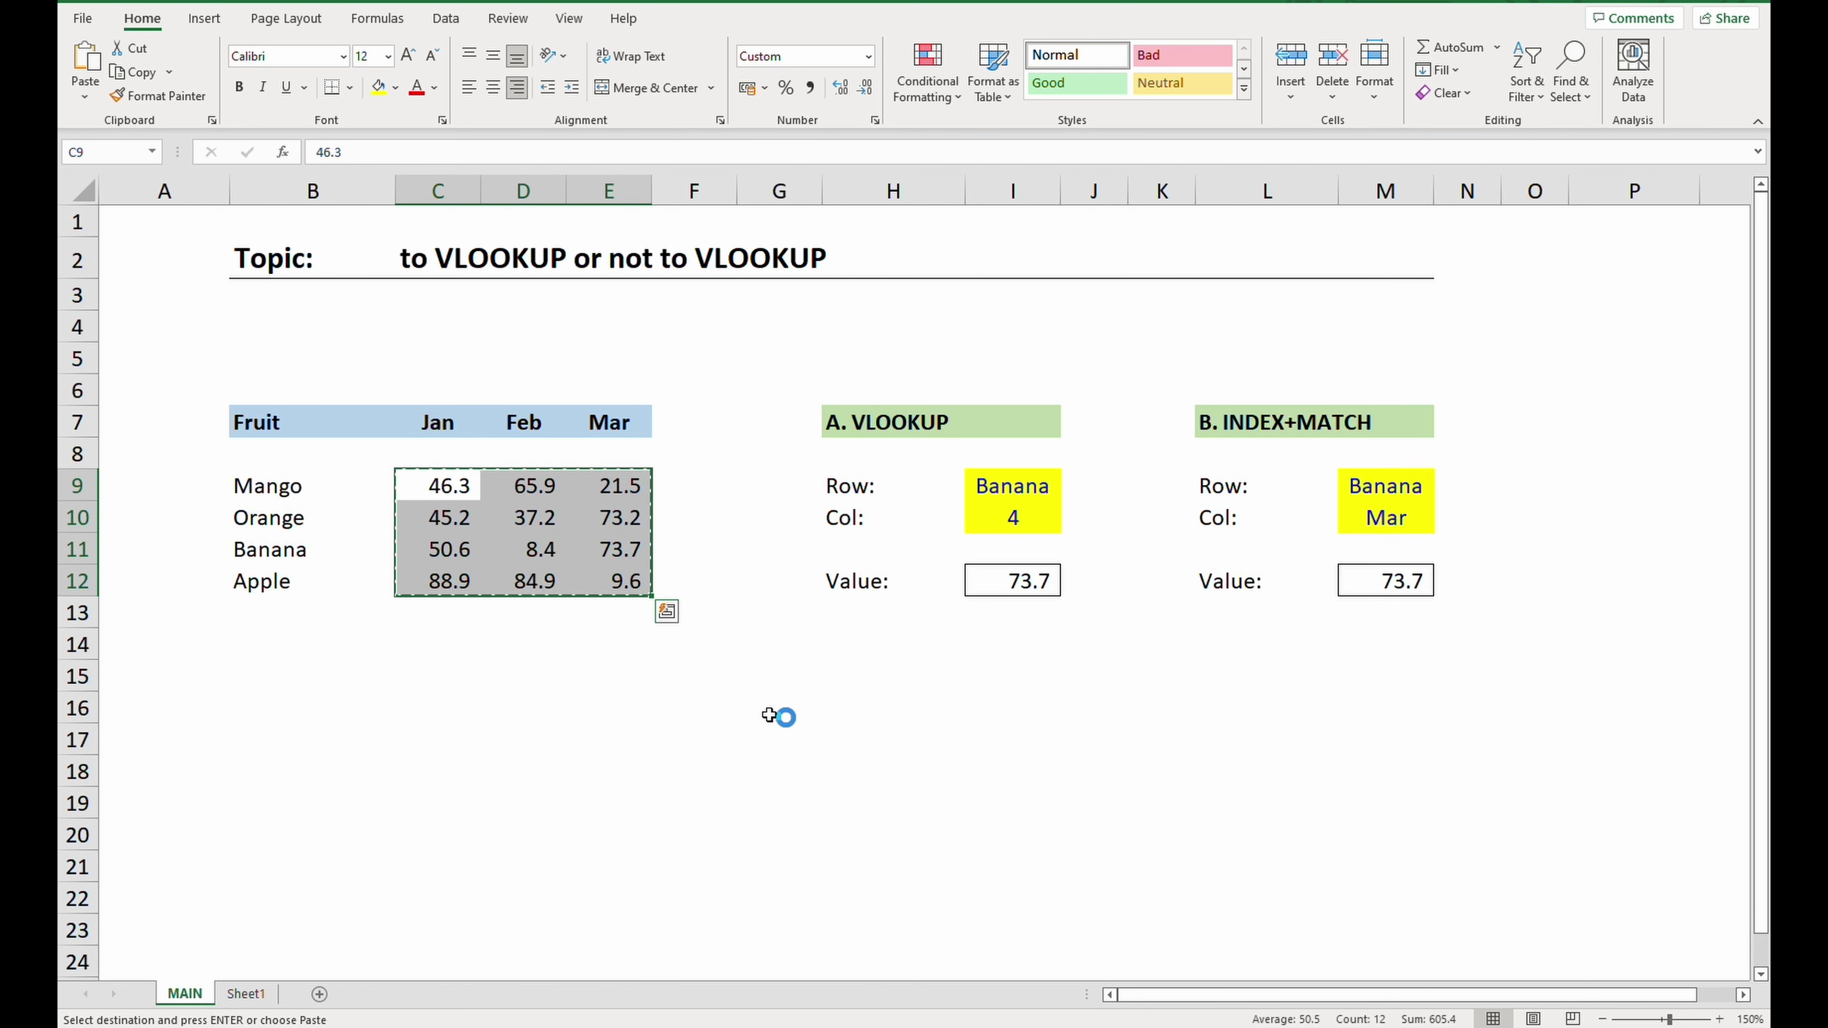
{"action": "key", "text": "ctrl+c"}
{"action": "left_click", "coordinate": [784, 716]}
{"action": "key", "text": "ctrl+v"}
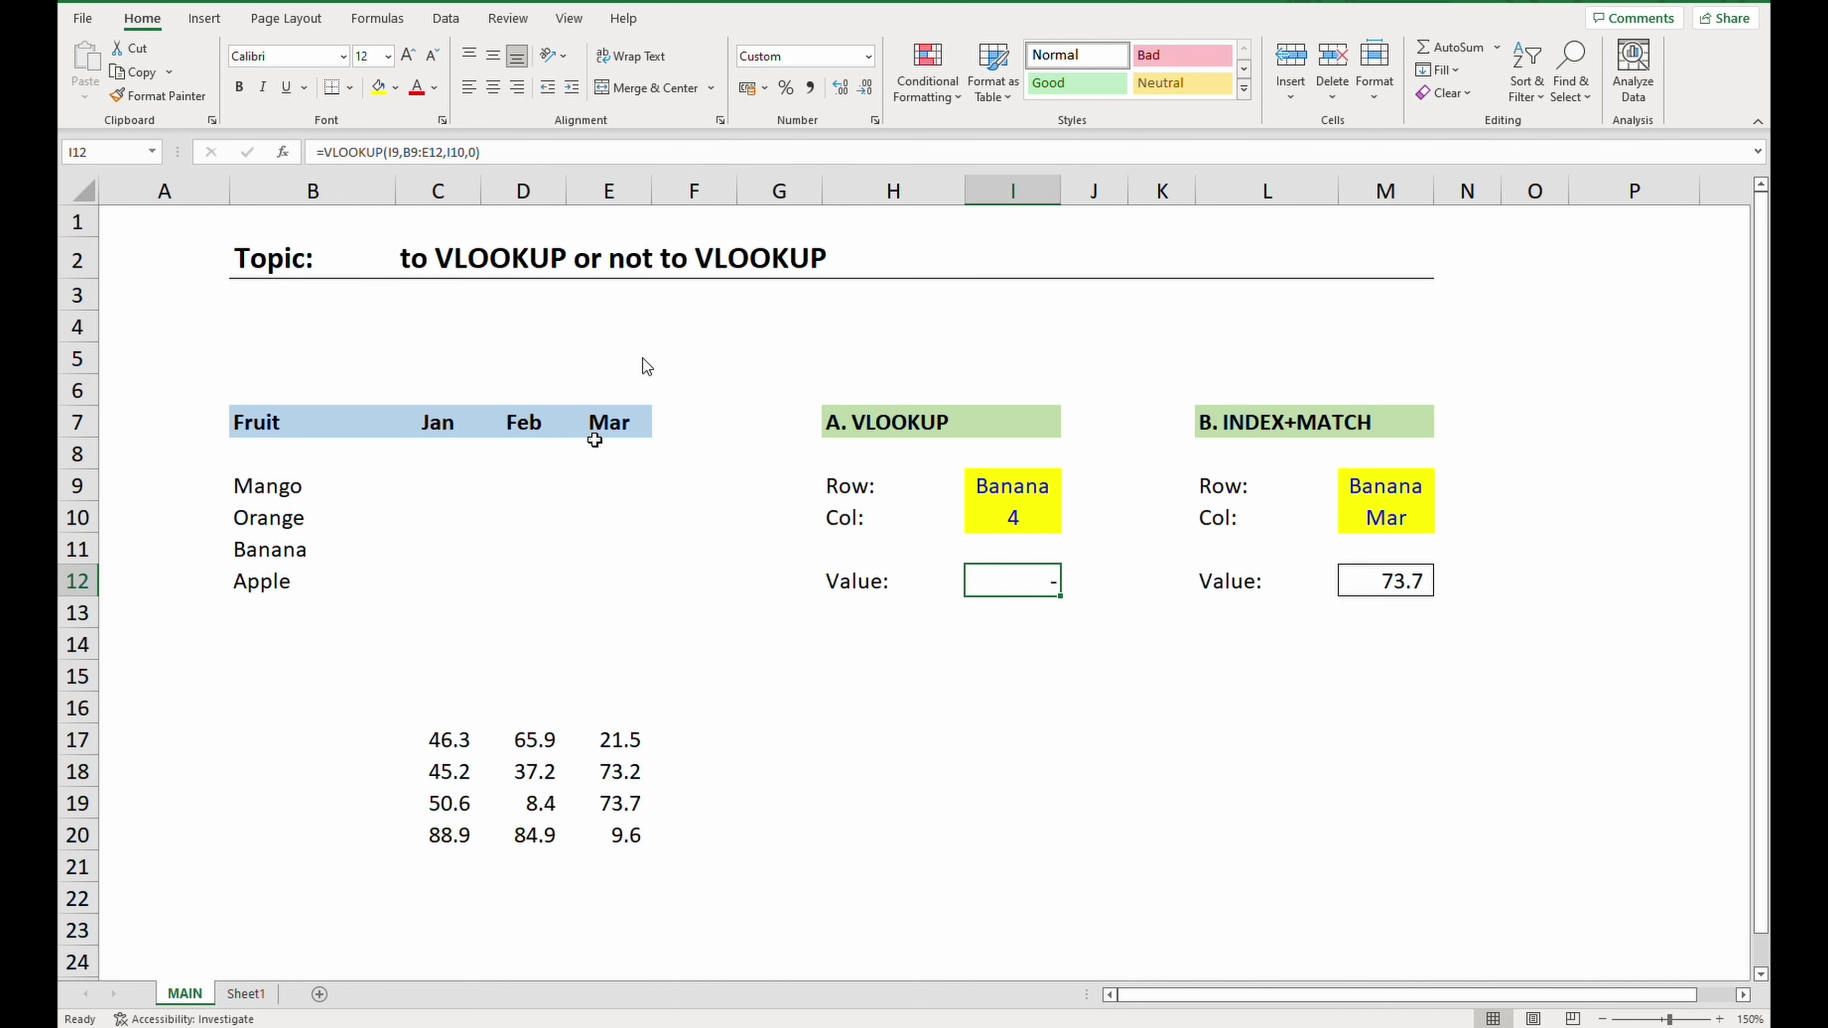
Inspect the VLOOKUP table range unchanged, then pick up the moved block C17:E20 again
{"action": "left_click", "coordinate": [538, 153]}
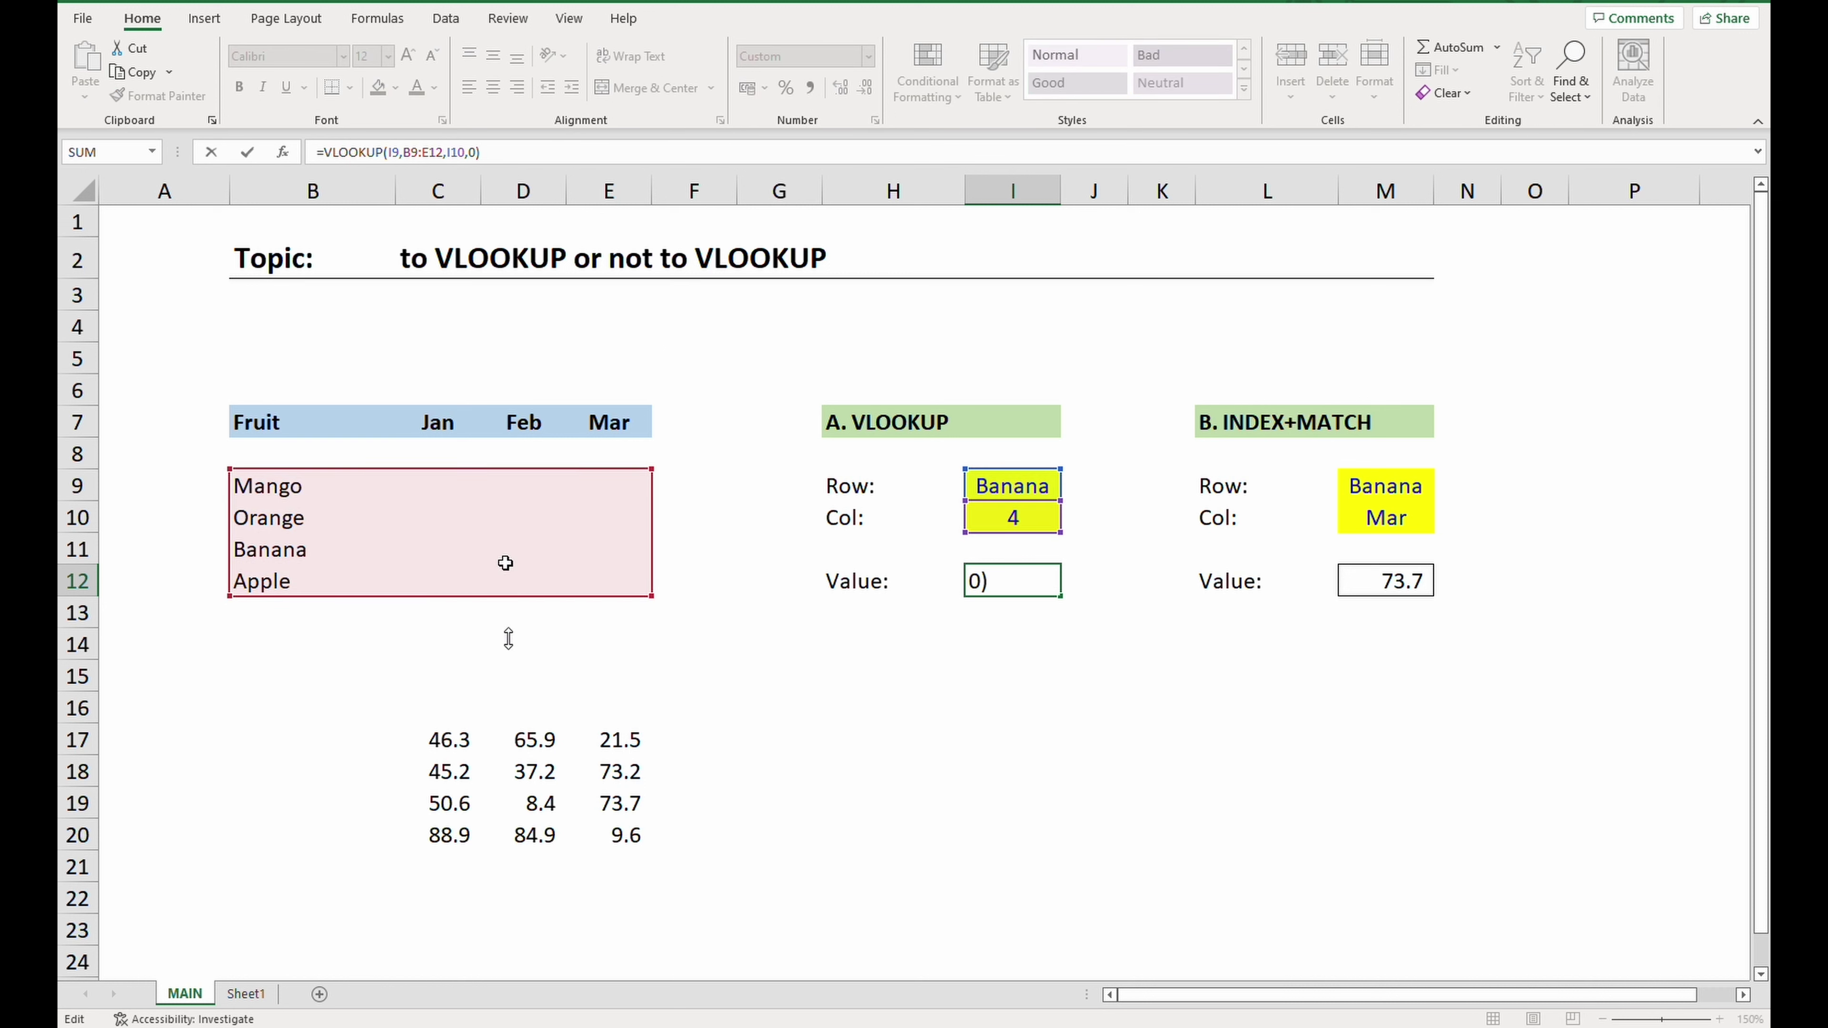
{"action": "key", "text": "Escape"}
{"action": "left_click_drag", "start_coordinate": [453, 736], "coordinate": [591, 824]}
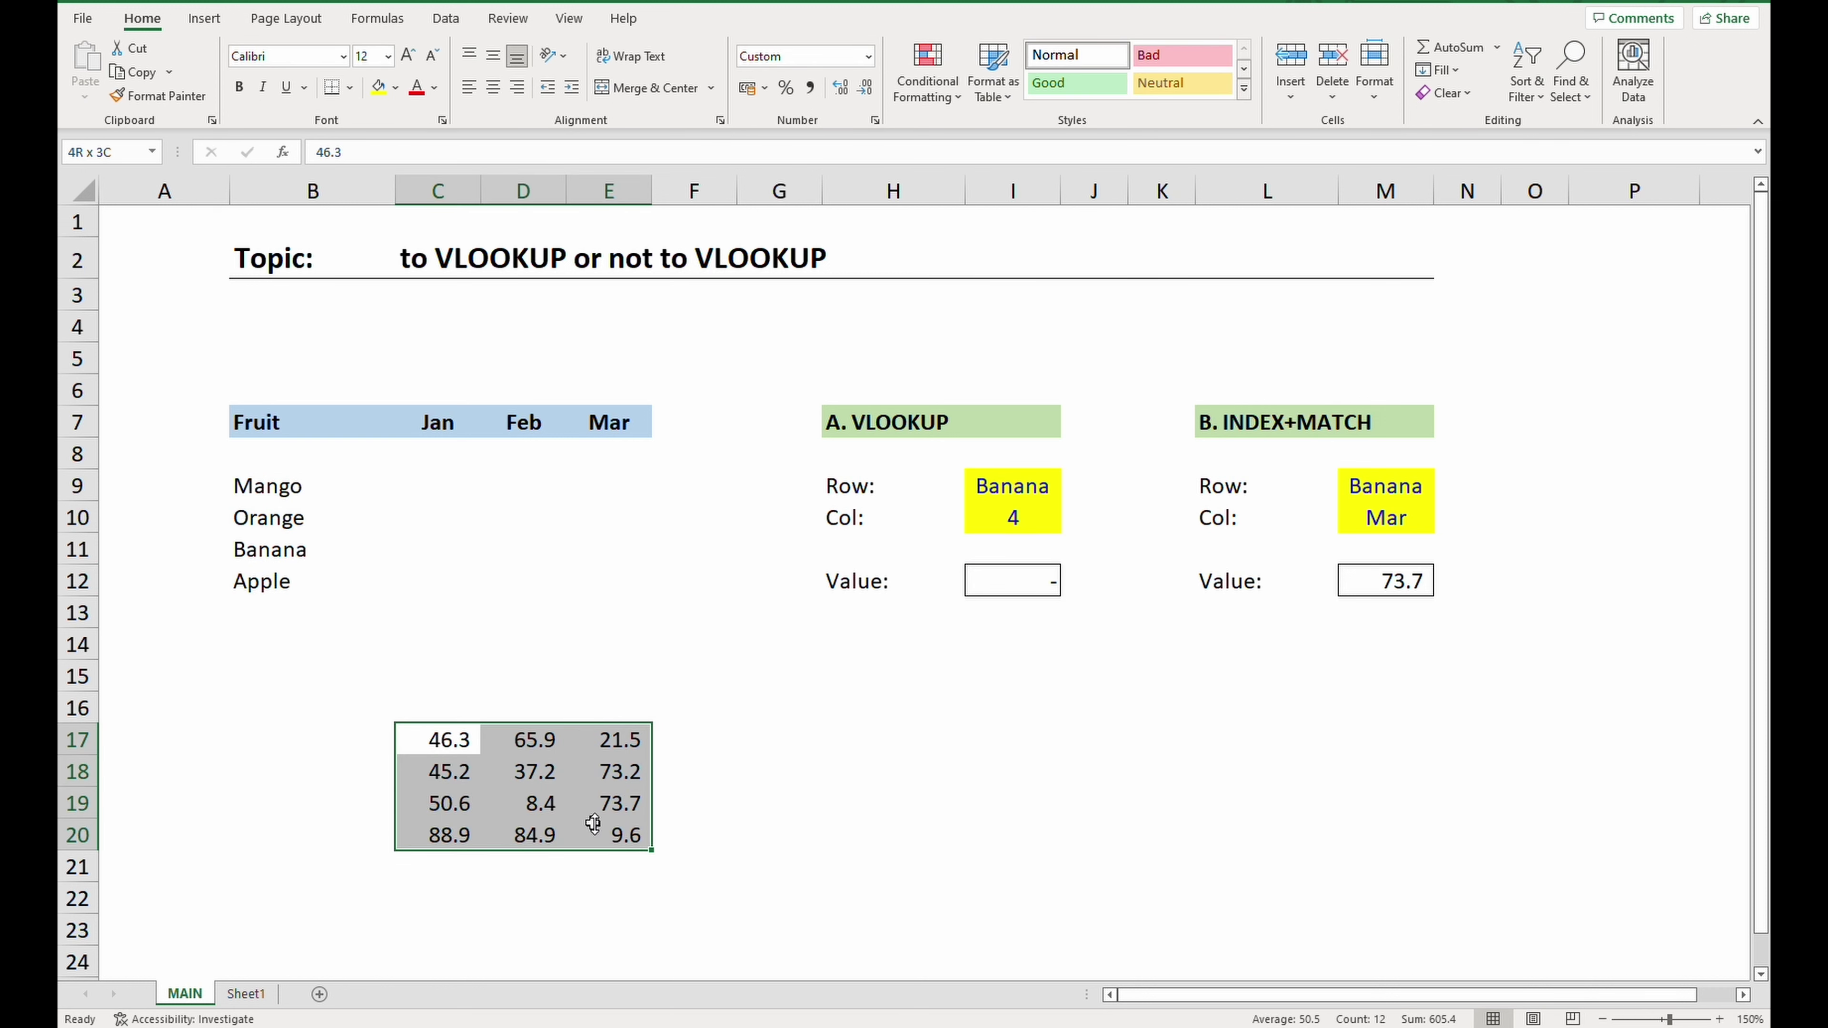
{"action": "key", "text": "ctrl+c"}
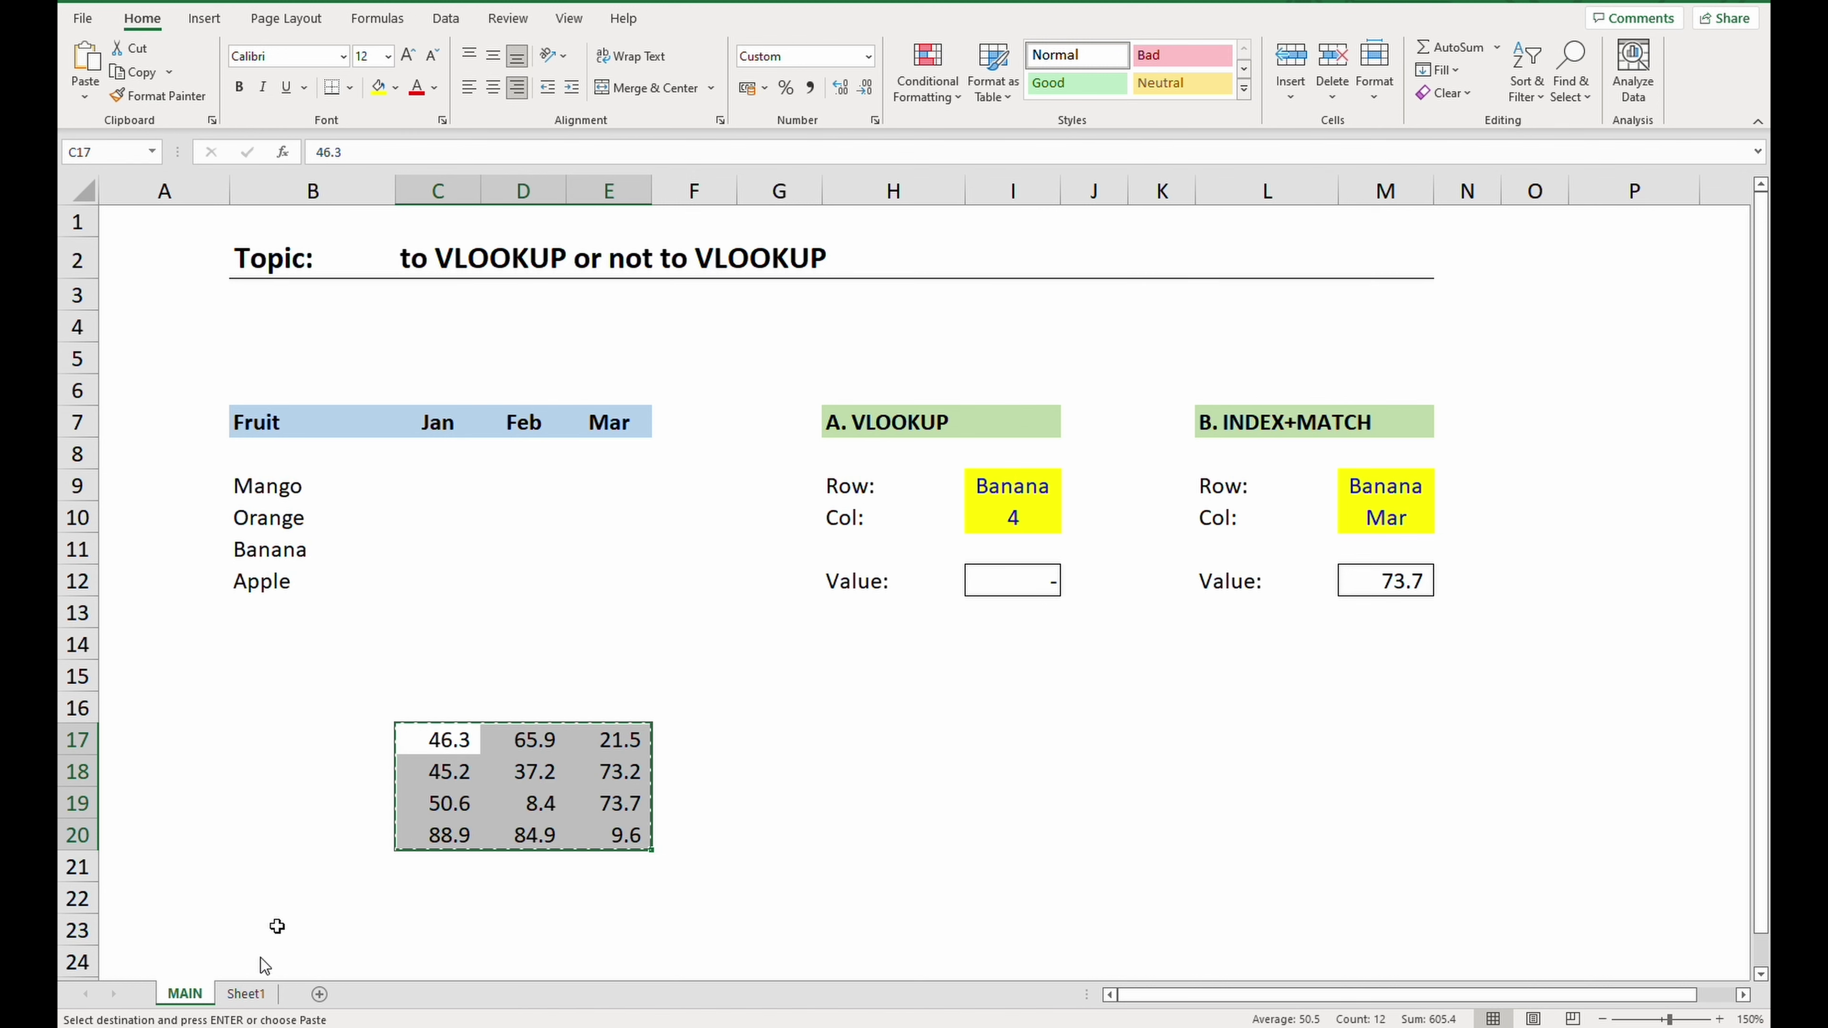
Paste the sales block at Sheet1 F11, then return to the MAIN sheet
{"action": "left_click", "coordinate": [246, 994]}
{"action": "left_click", "coordinate": [483, 415]}
{"action": "key", "text": "Return"}
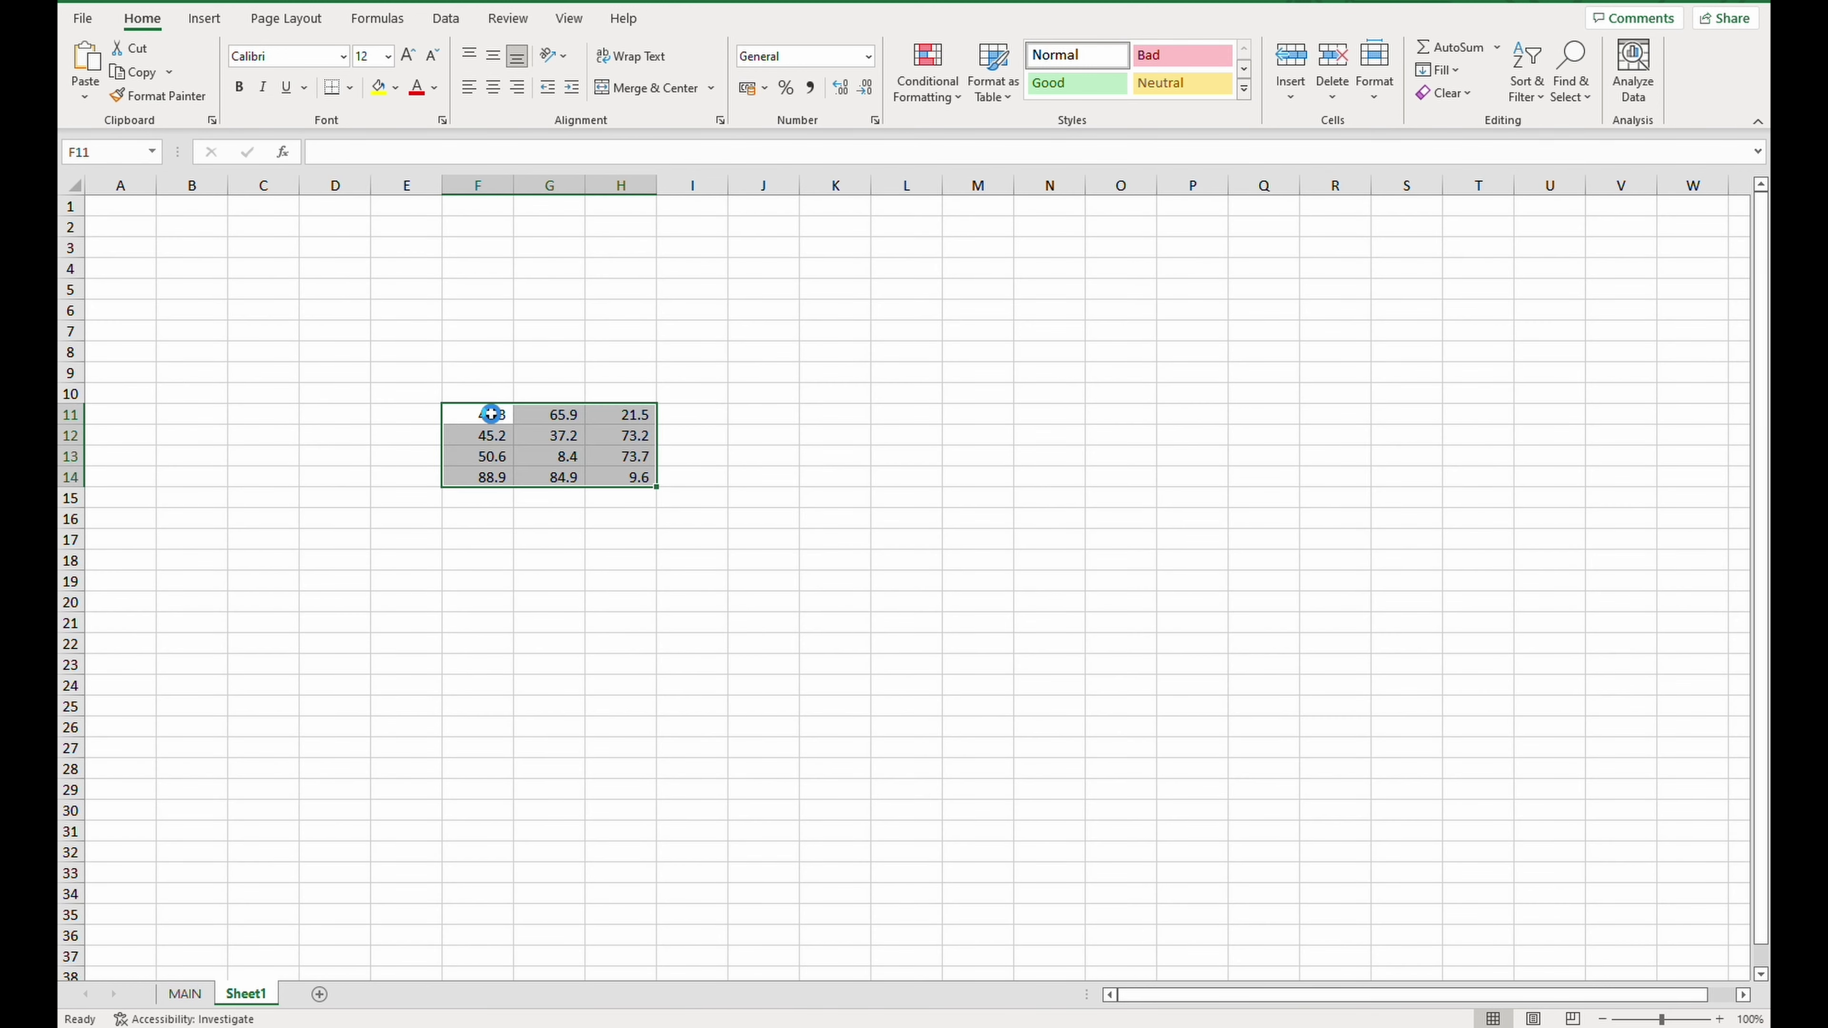
{"action": "left_click", "coordinate": [185, 994]}
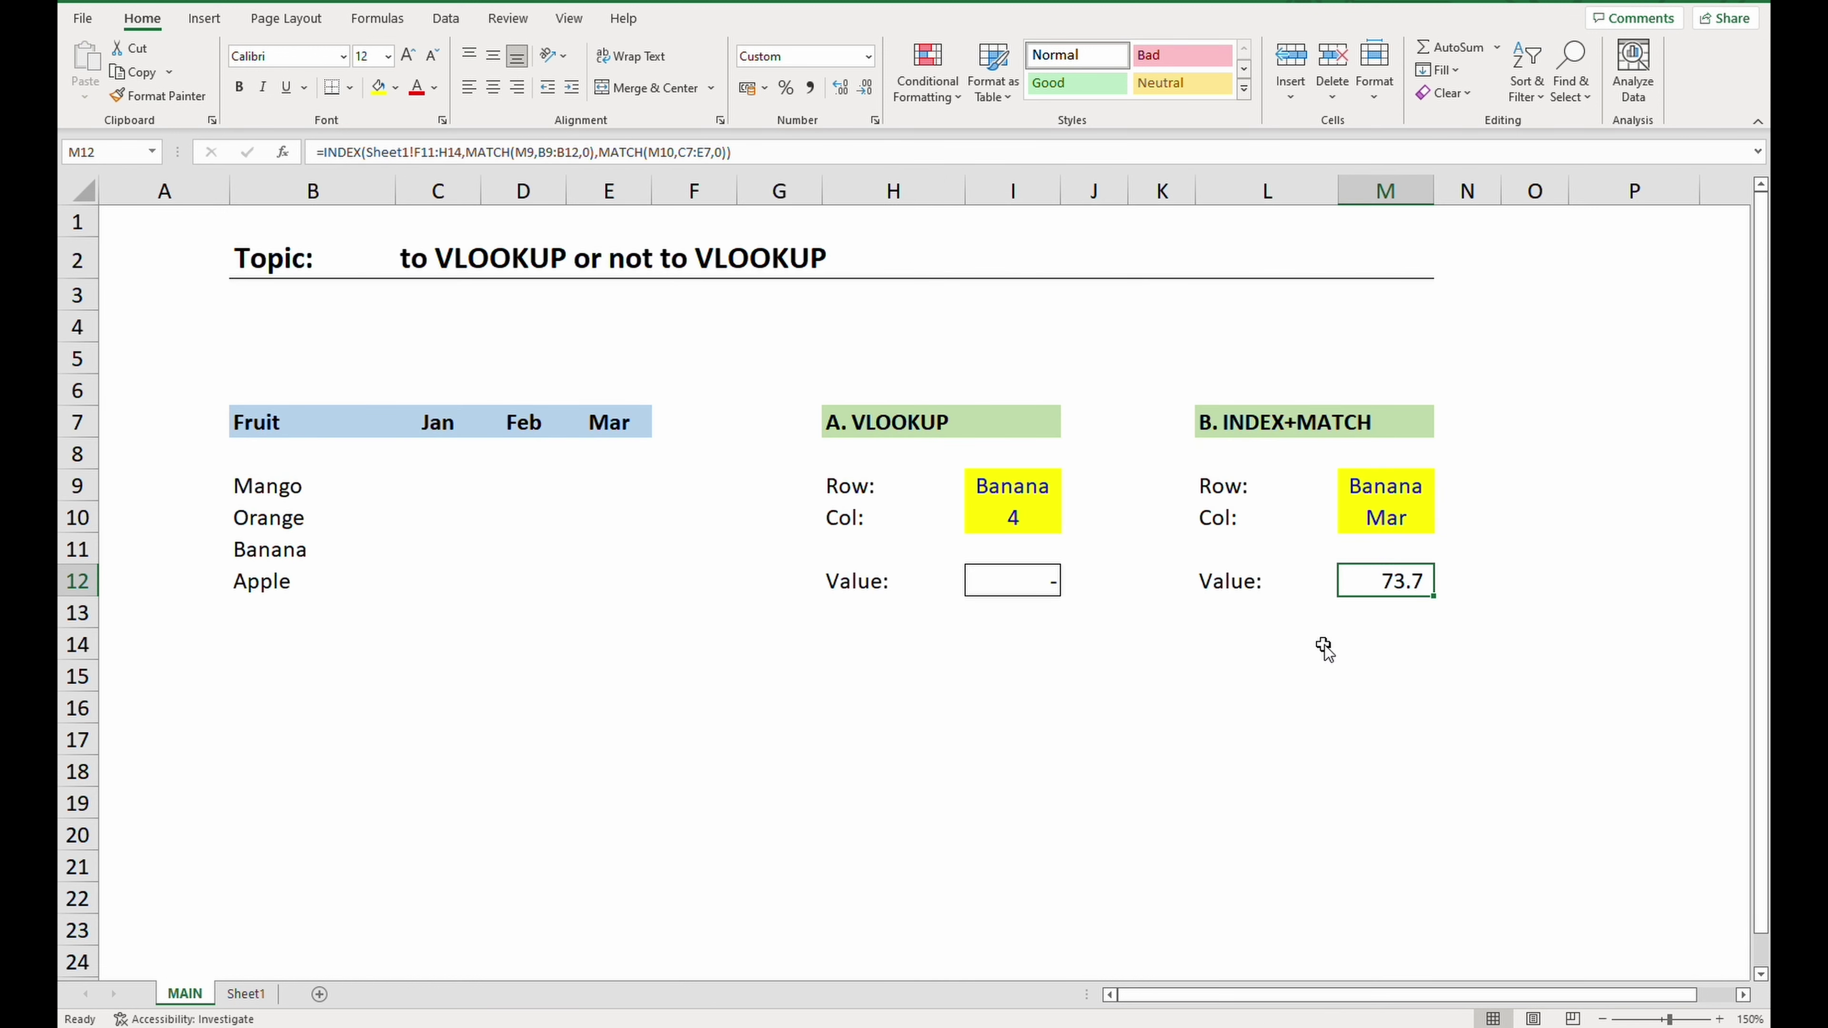
{"action": "left_click", "coordinate": [924, 722]}
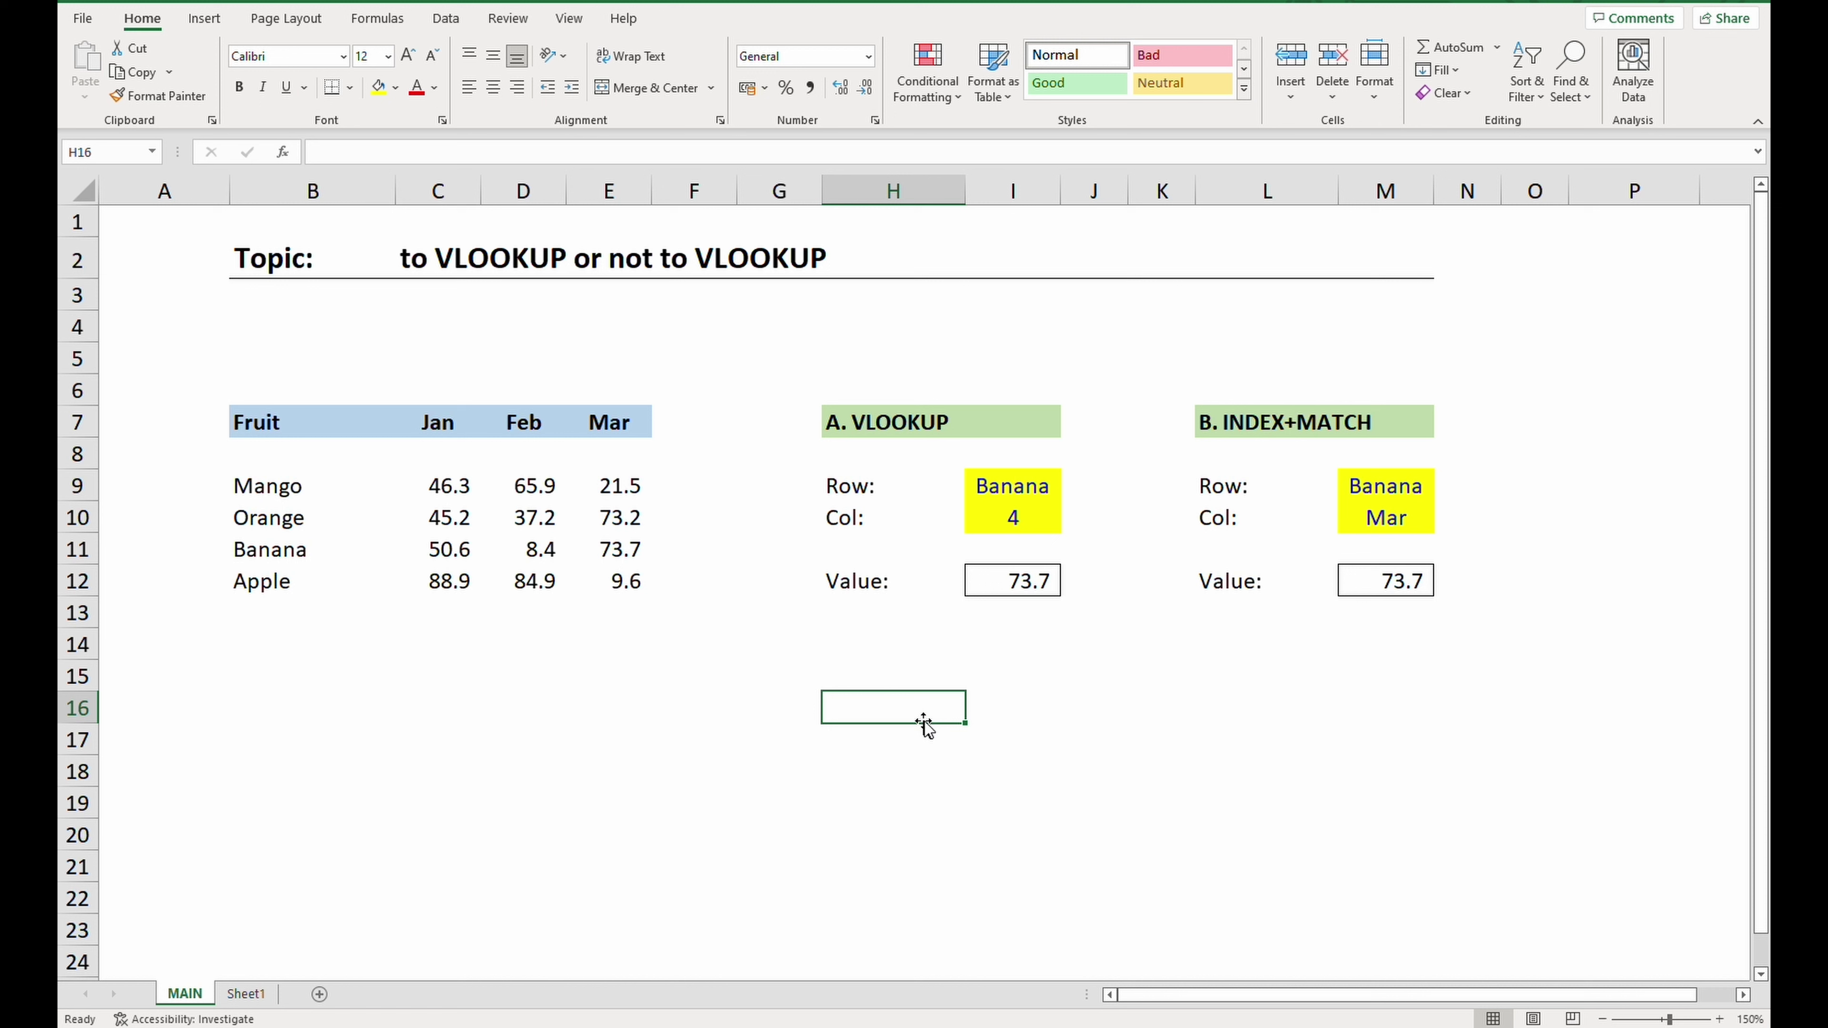